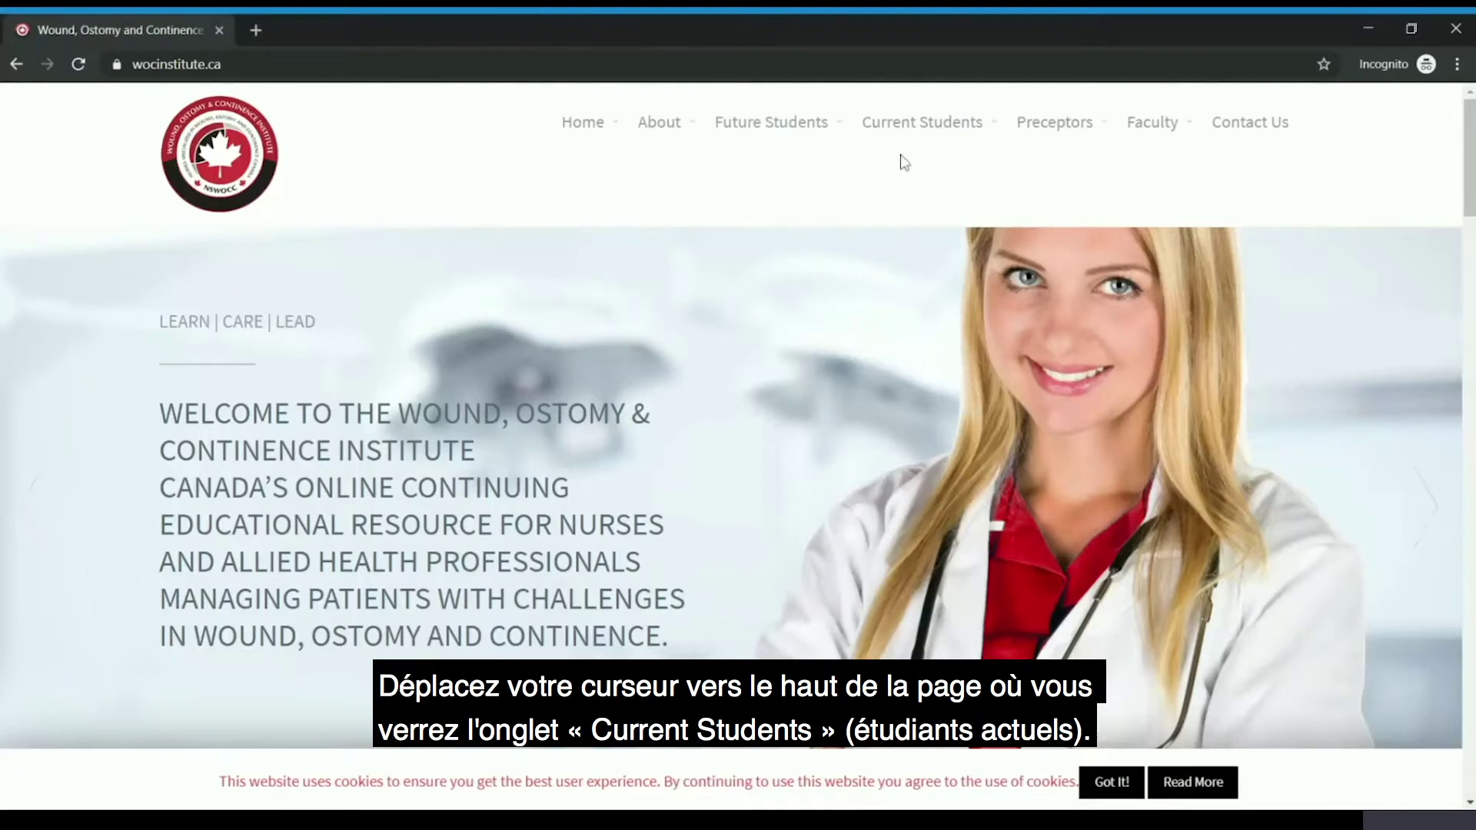
- Open Student Portal (Cohort 27+) from the Current Students menu to reach COMPASS sign-in
mouse_move(906, 139)
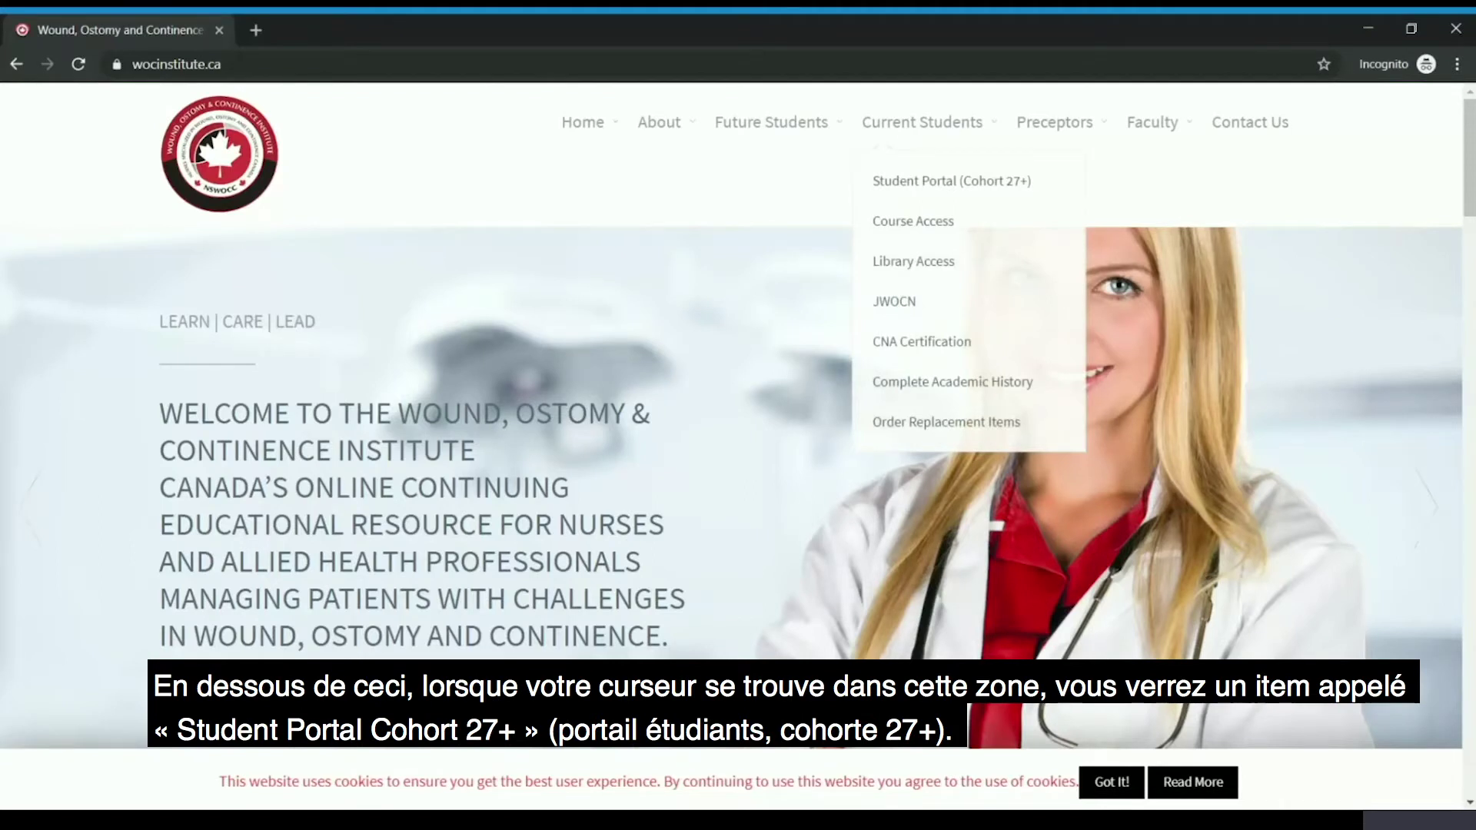
left_click(905, 188)
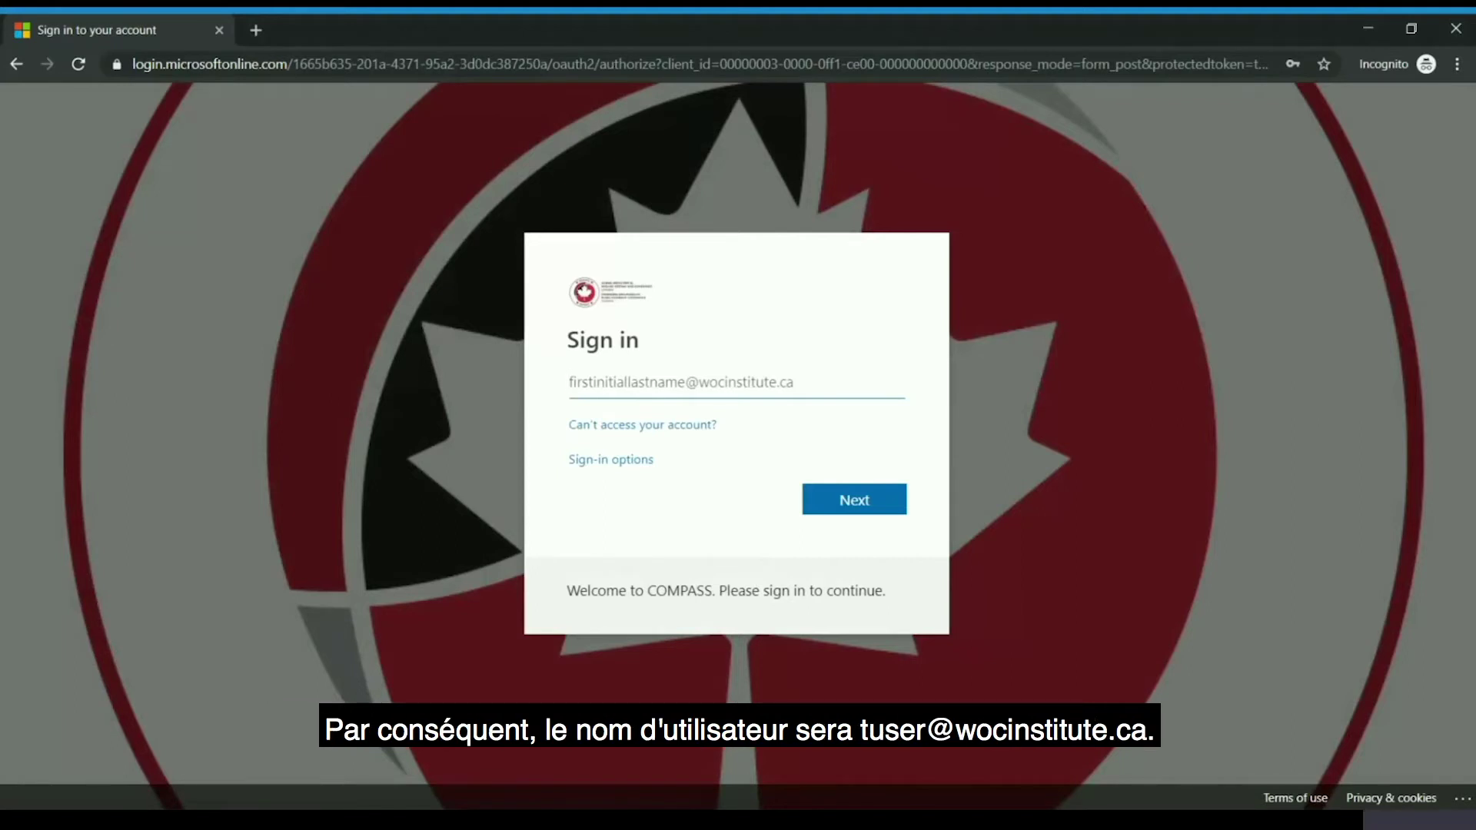
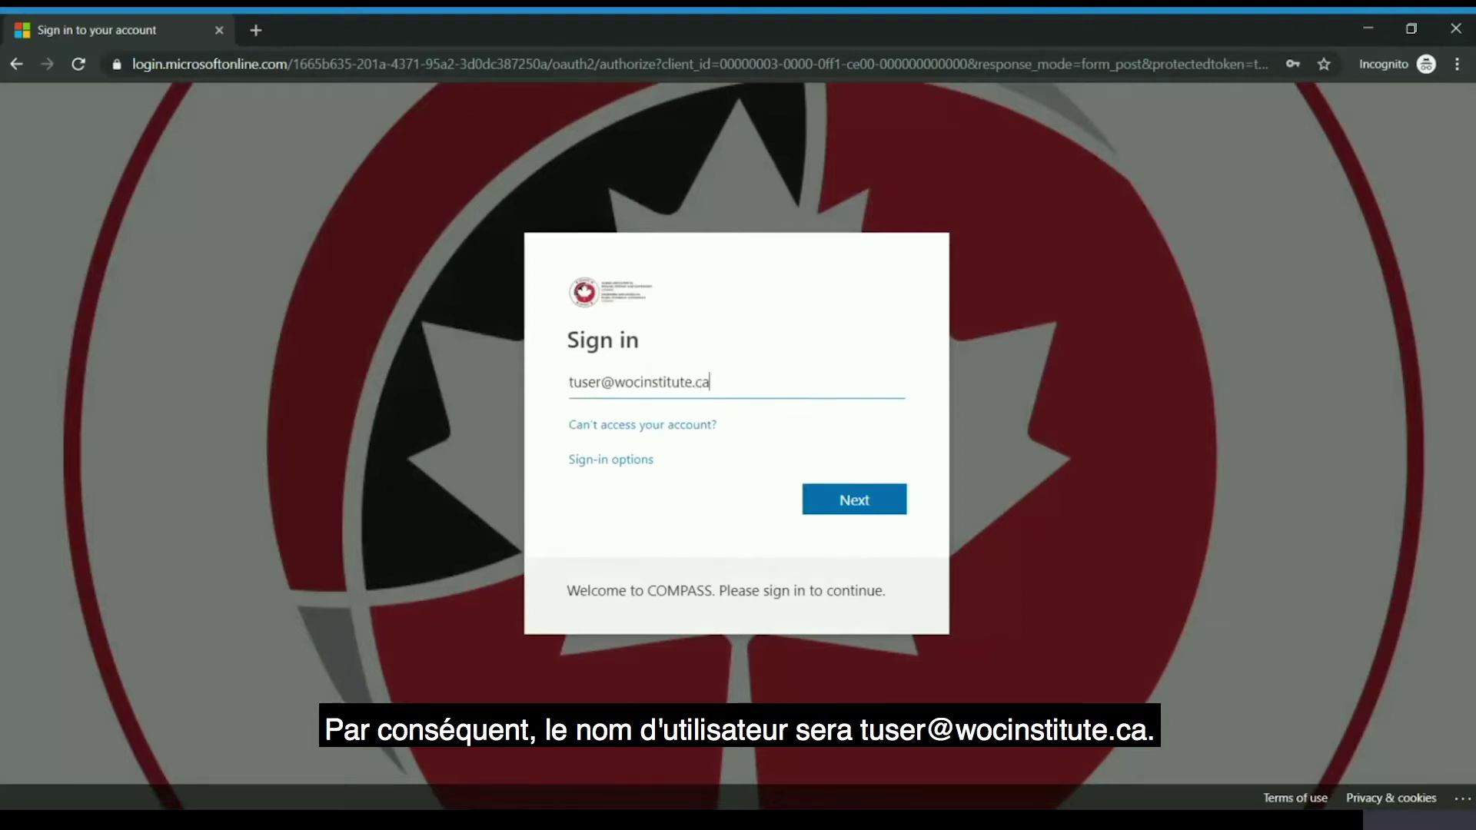
- Enter the student account e-mail address and submit it to reach the password page
key("Return")
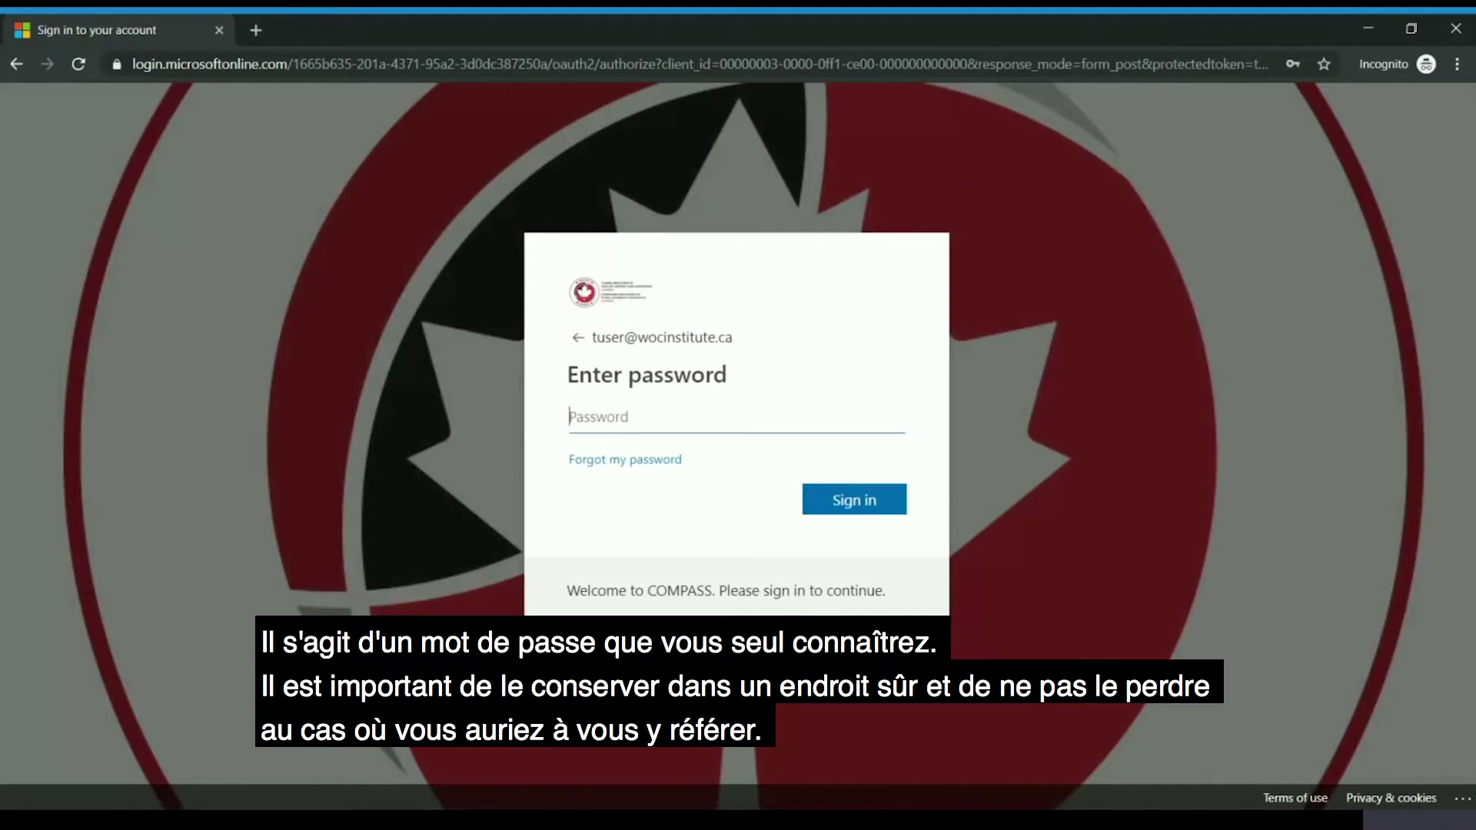
- Sign in with the account password and choose No to staying signed in
type("***********")
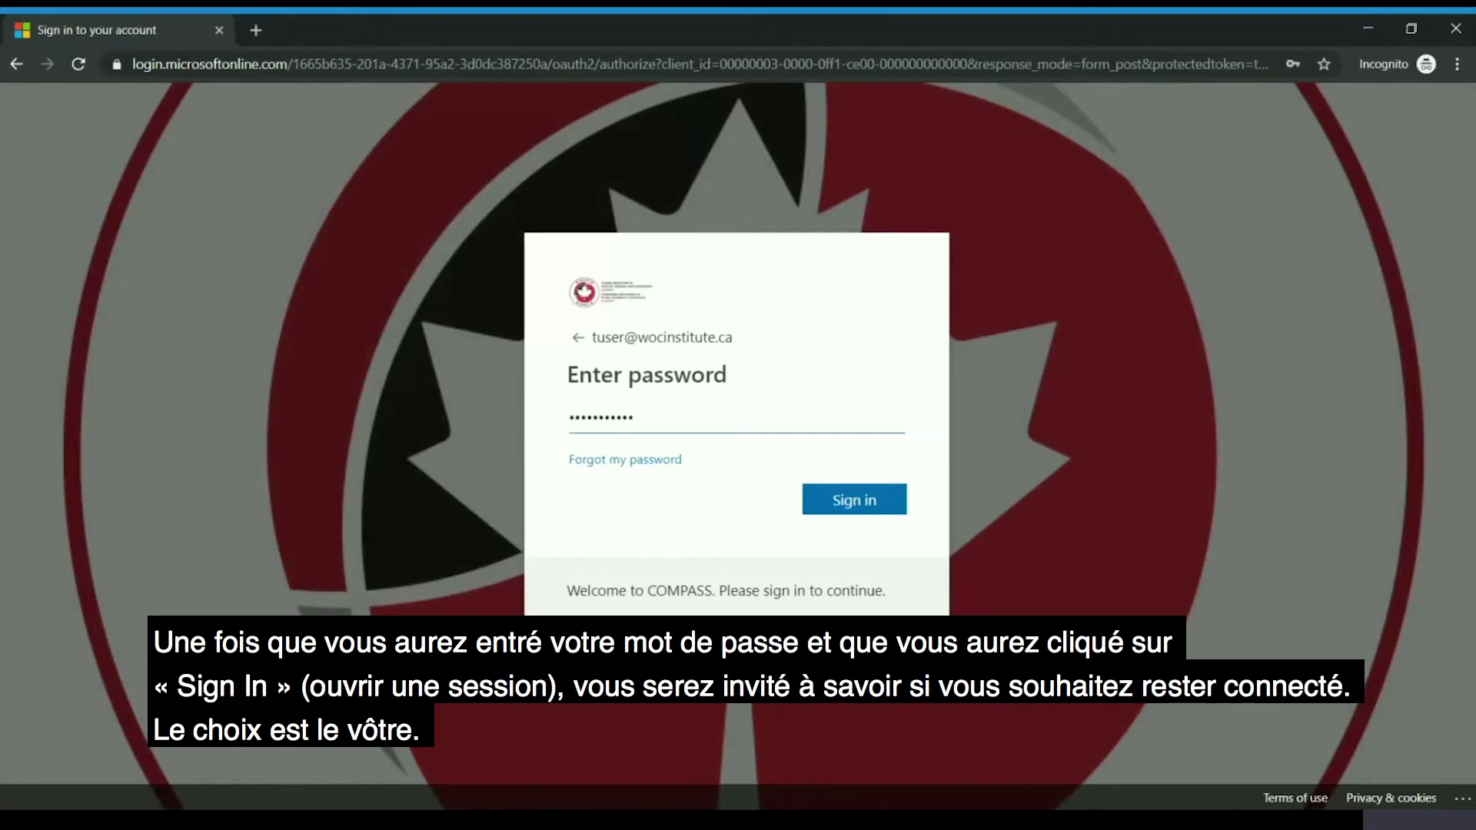
key("Return")
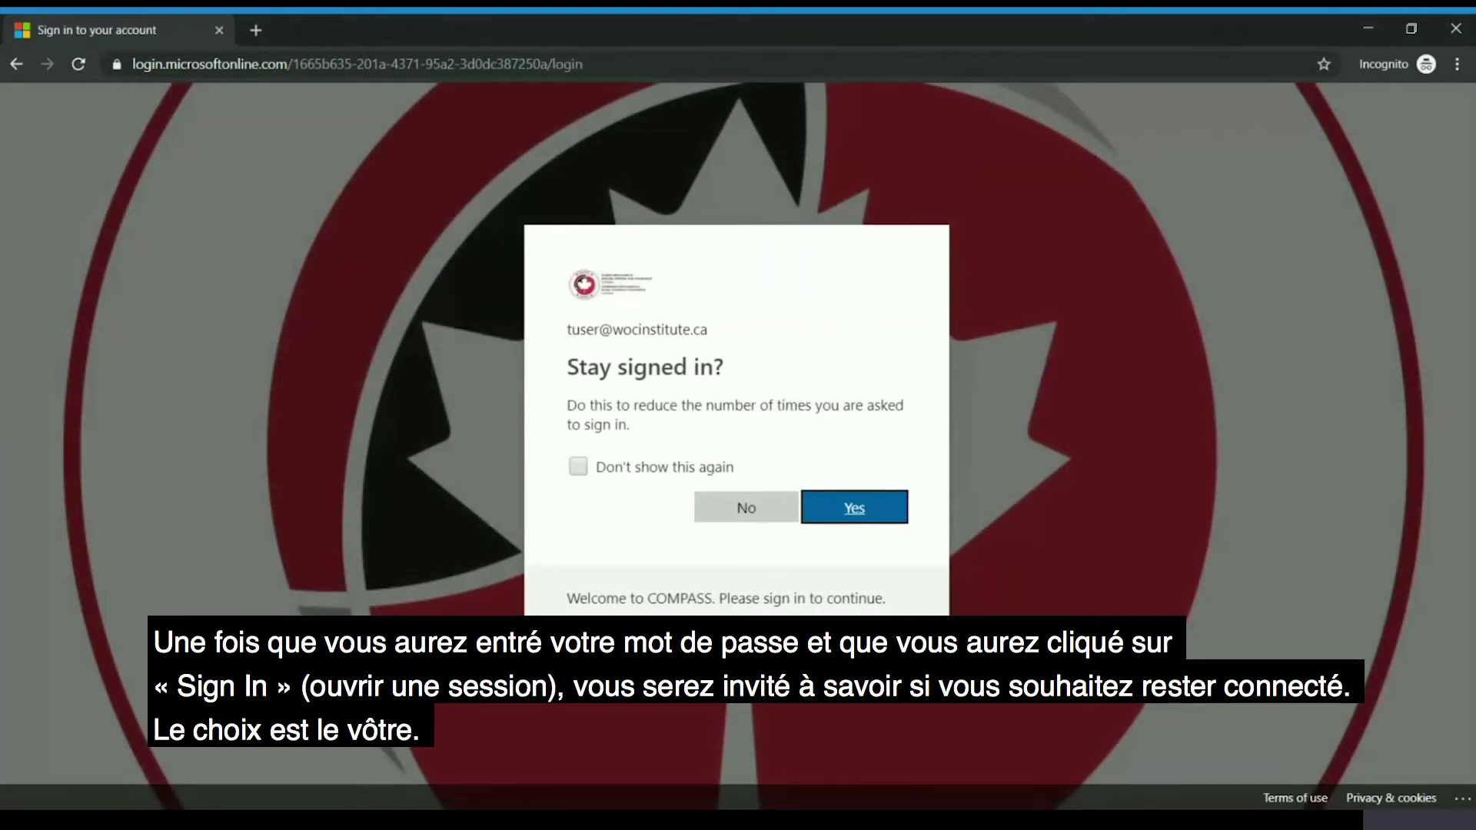
left_click(741, 507)
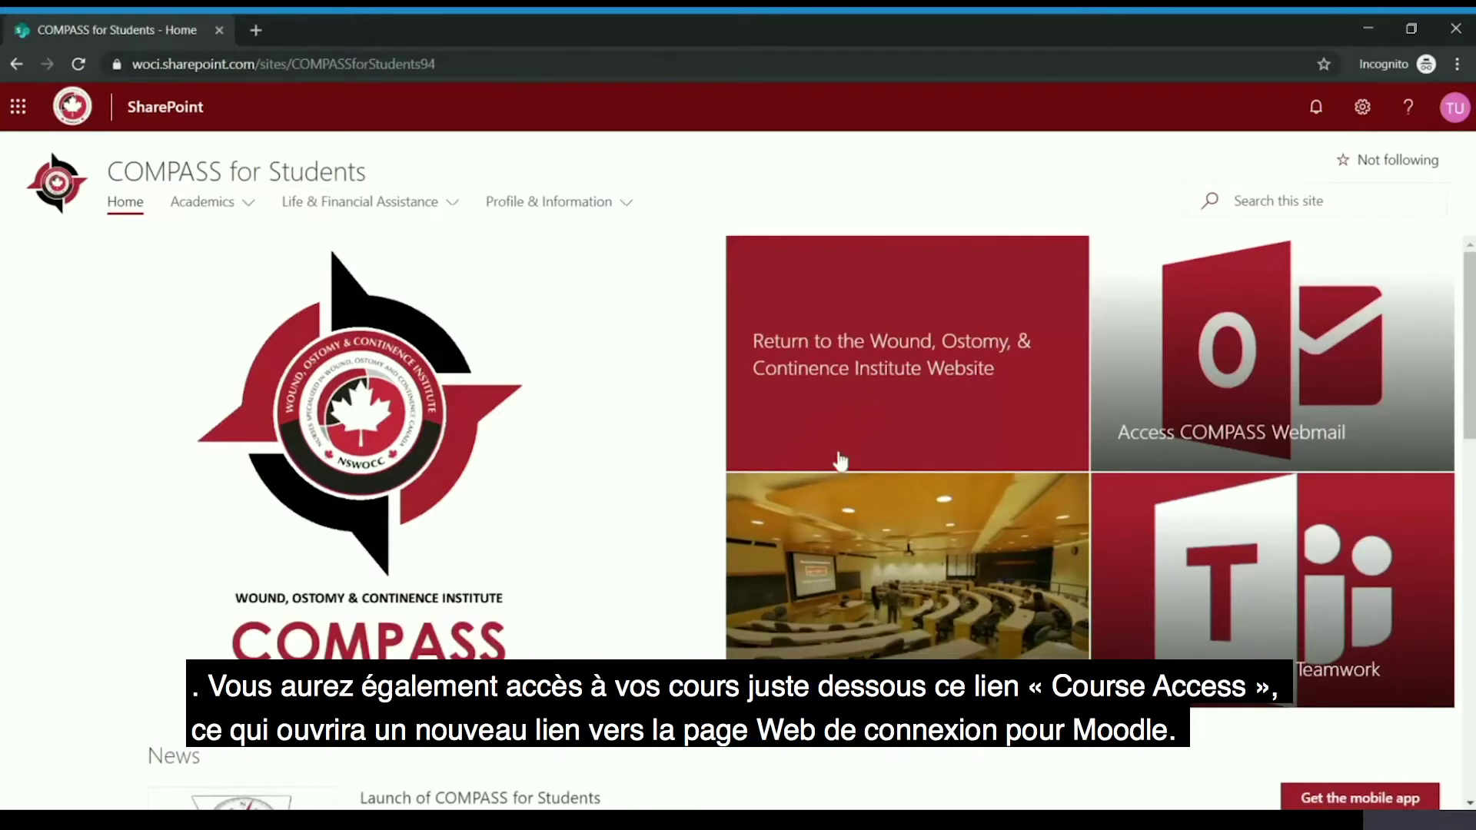
- Open the Course Access tile, loading the WOC-EP Moodle login page in a new tab
left_click(840, 562)
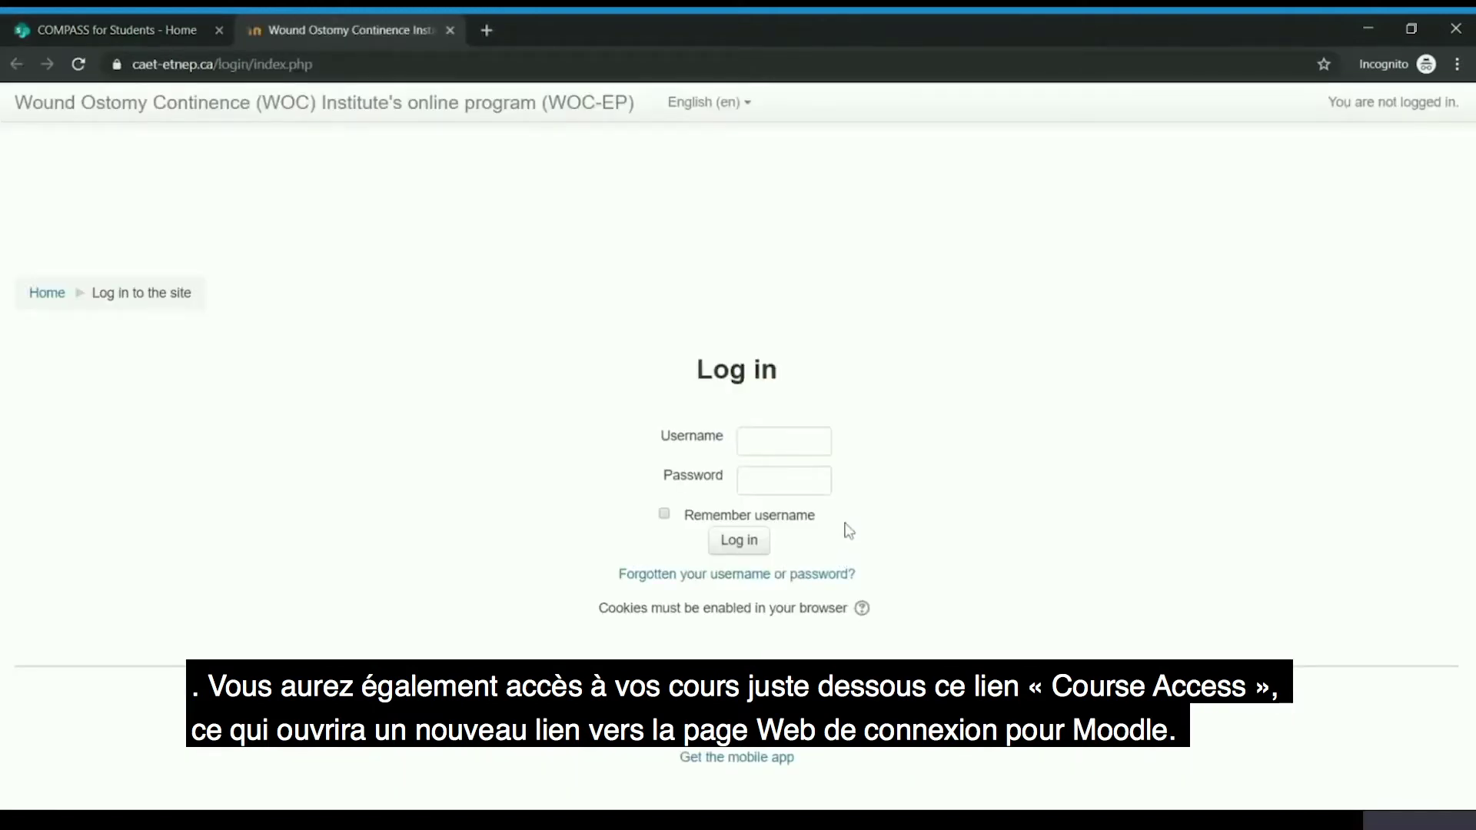
- Close the Moodle login tab to return to the COMPASS for Students home page
left_click(451, 30)
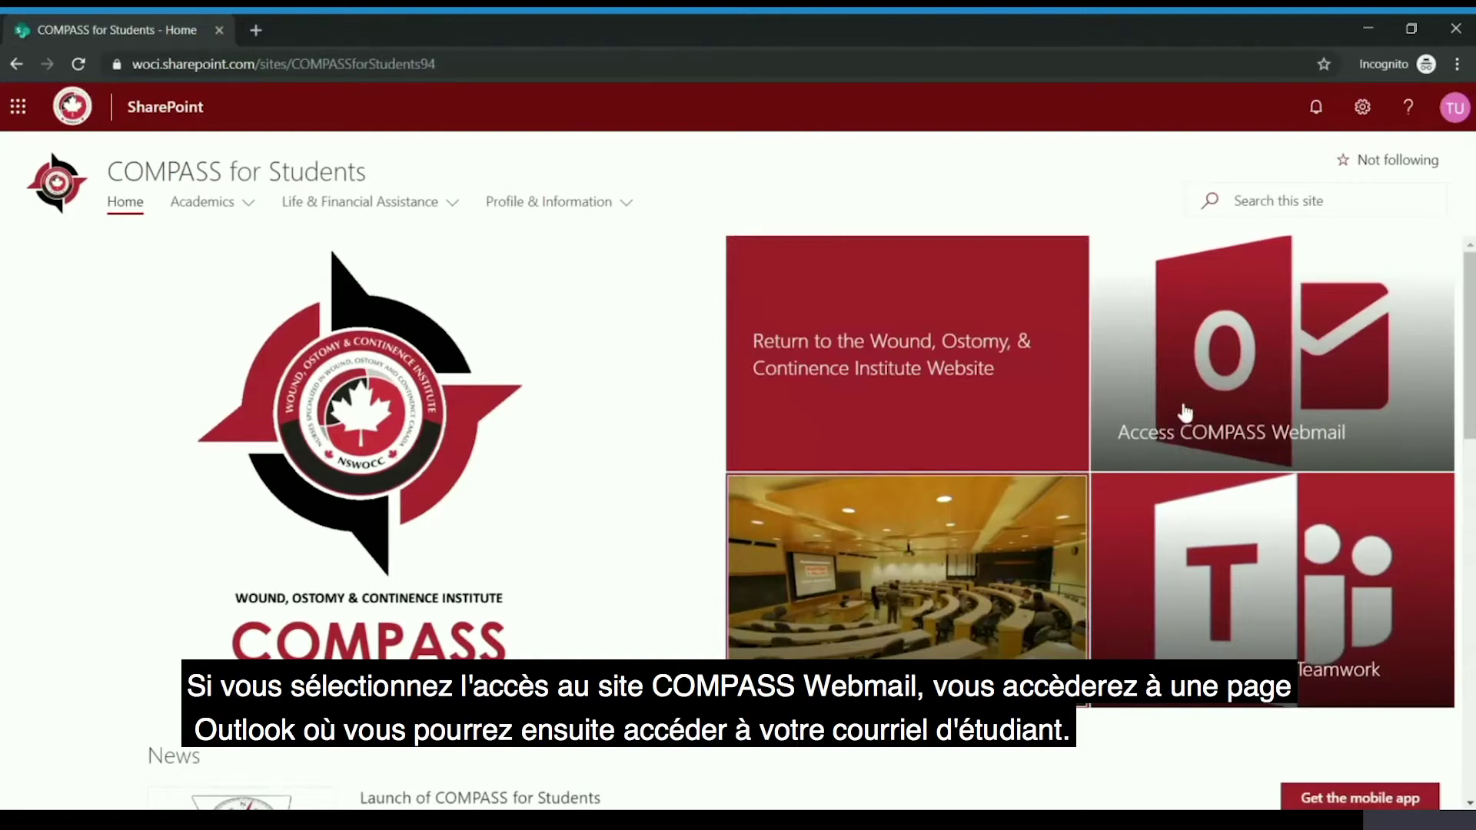
- Open COMPASS Webmail in Outlook and start a blank new email draft
left_click(1185, 413)
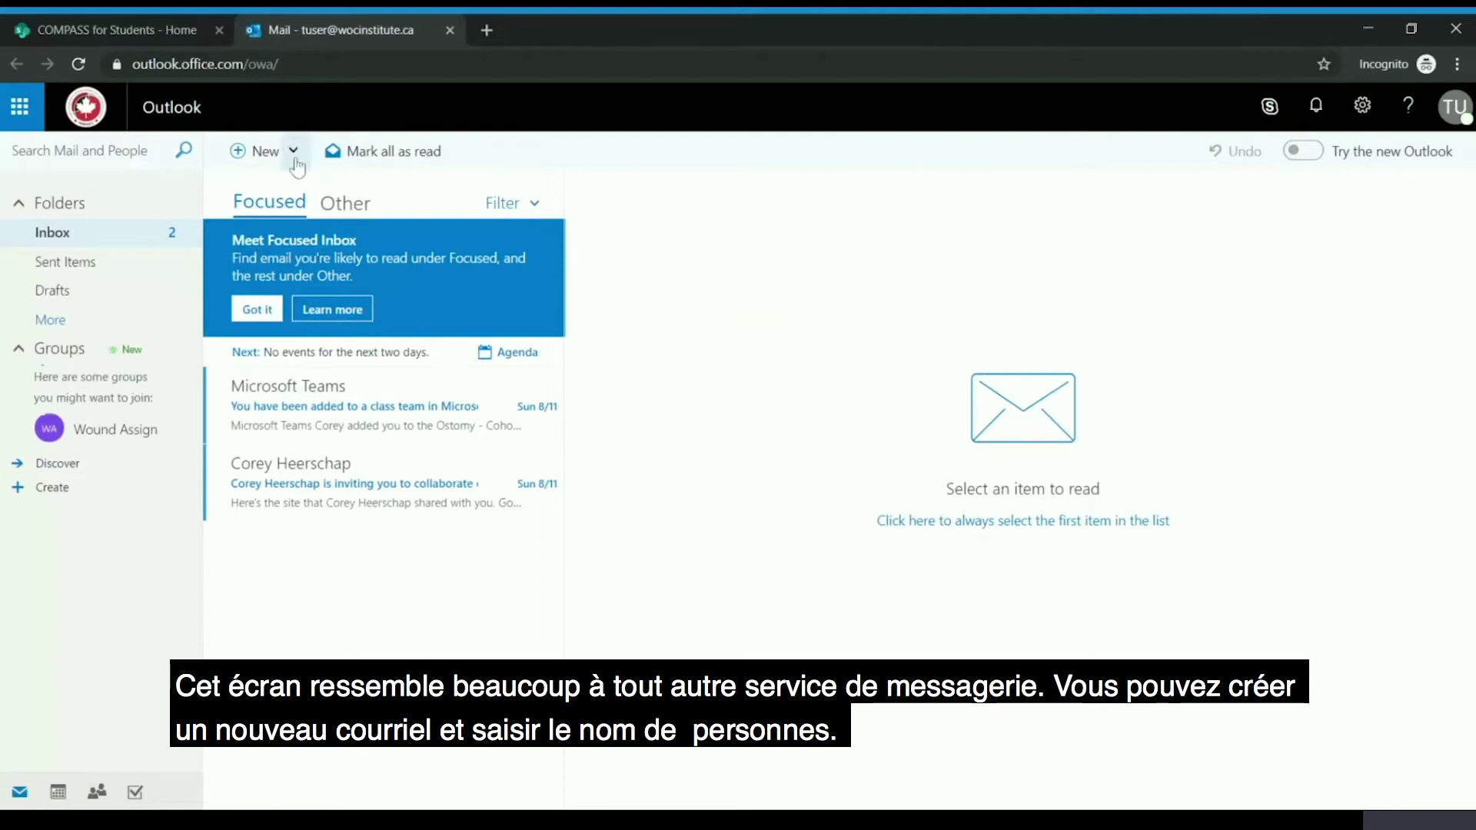
left_click(267, 154)
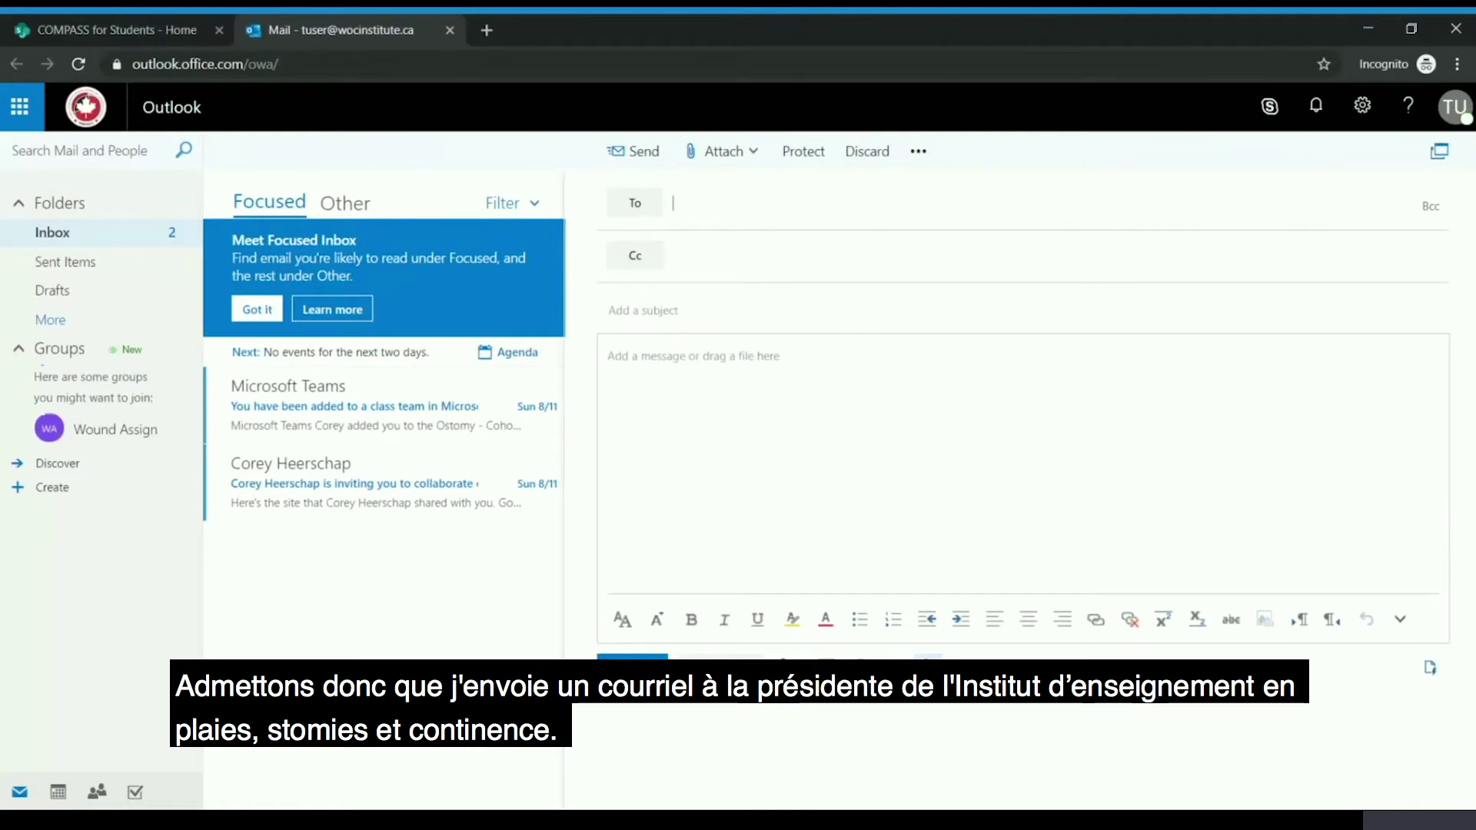
type("Kim")
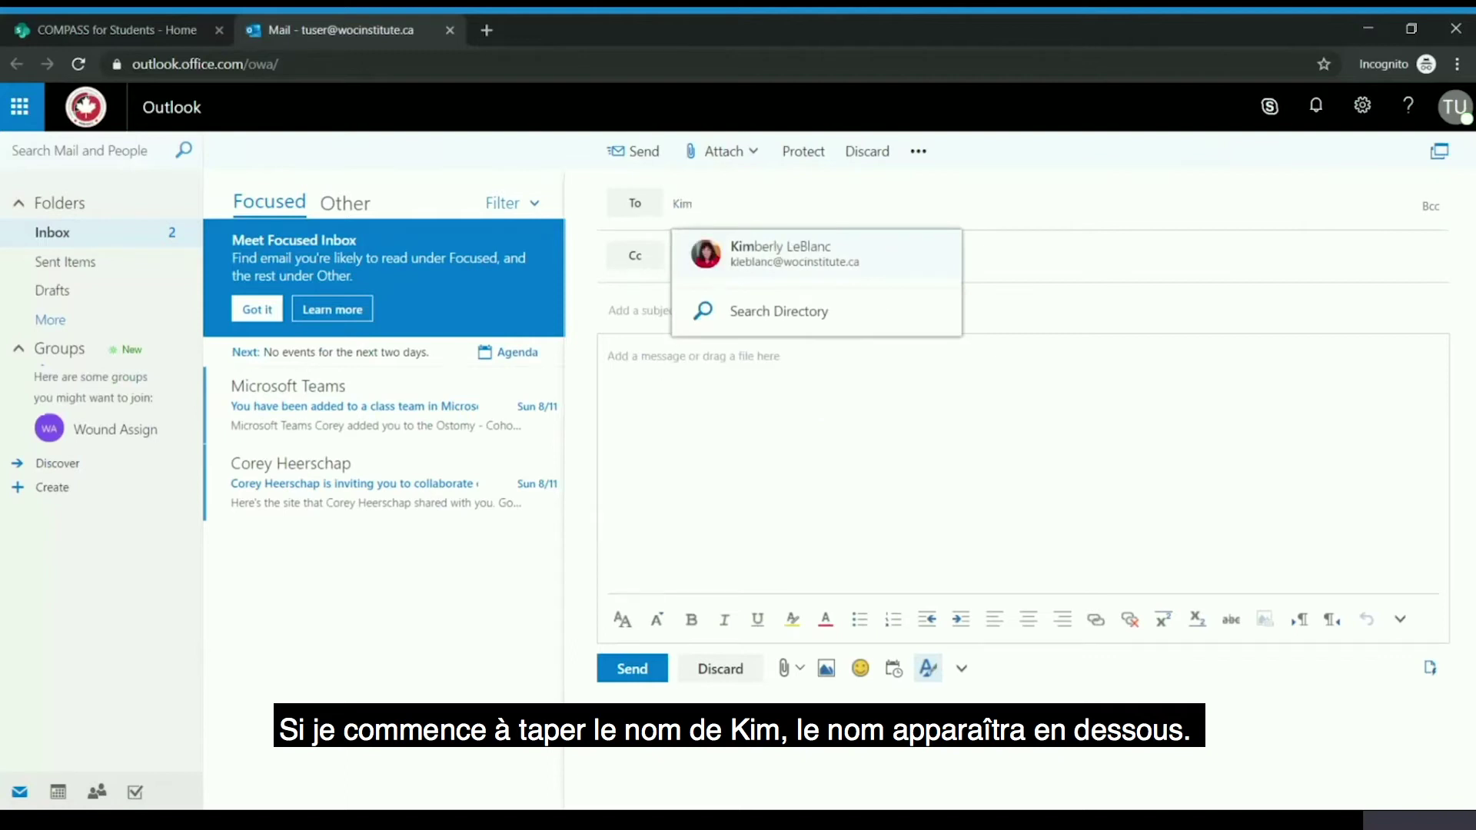
left_click(799, 269)
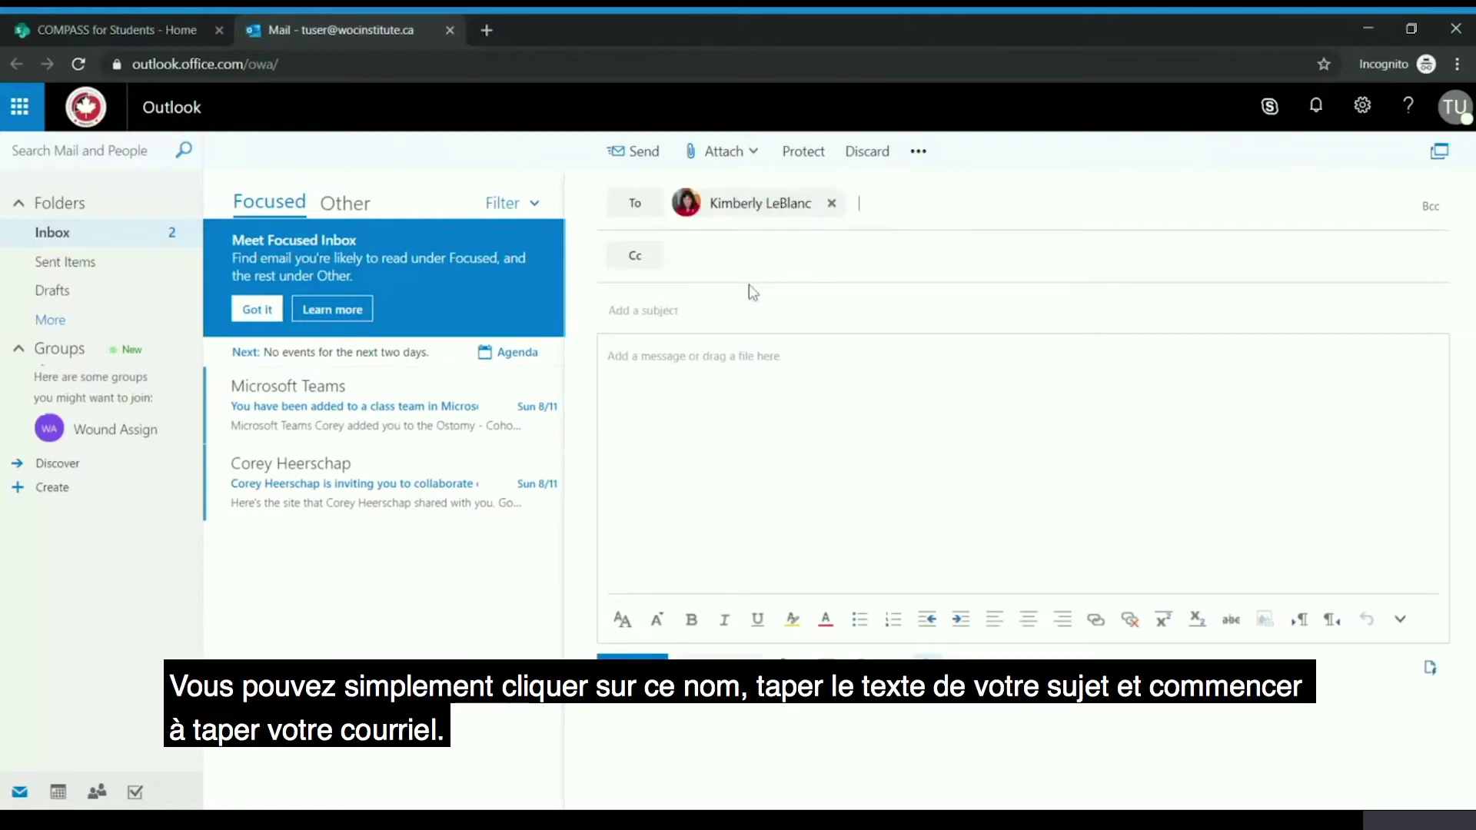
left_click(732, 309)
type("Hi Kim")
left_click(608, 353)
type("Hi Kim,")
key("Return")
key("Return")
type("H")
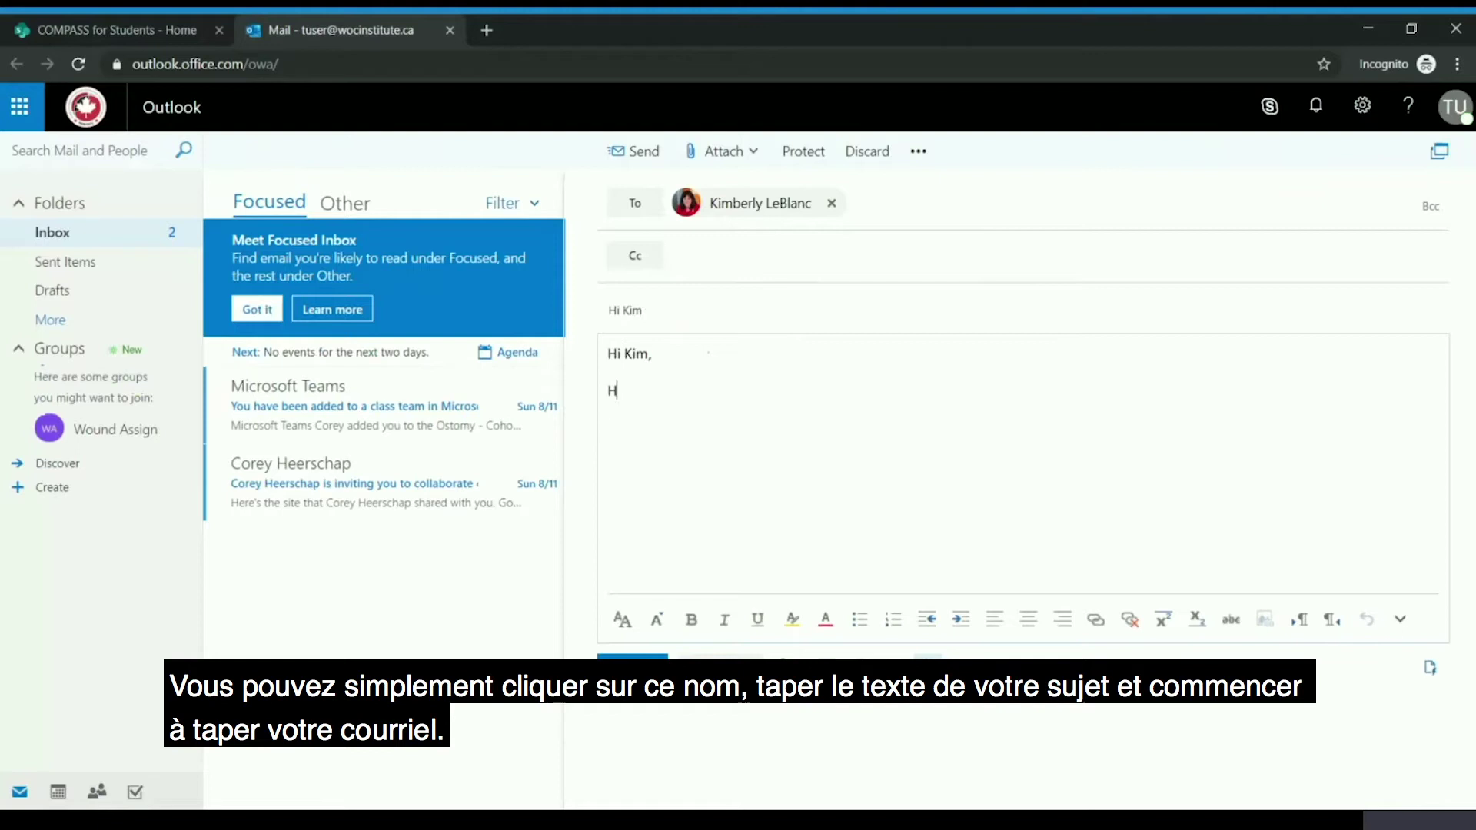
type("ow are you?")
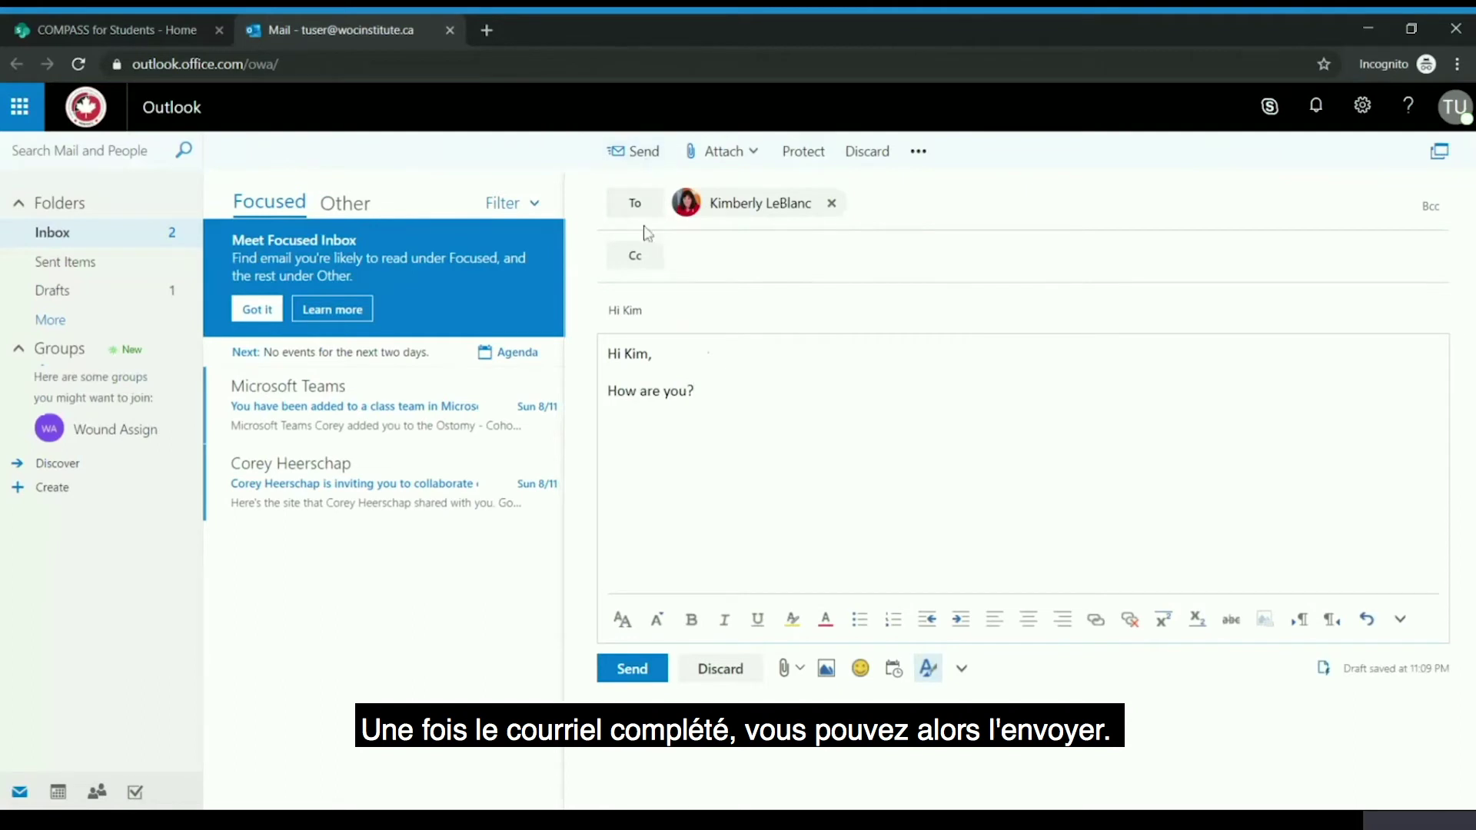
left_click(720, 668)
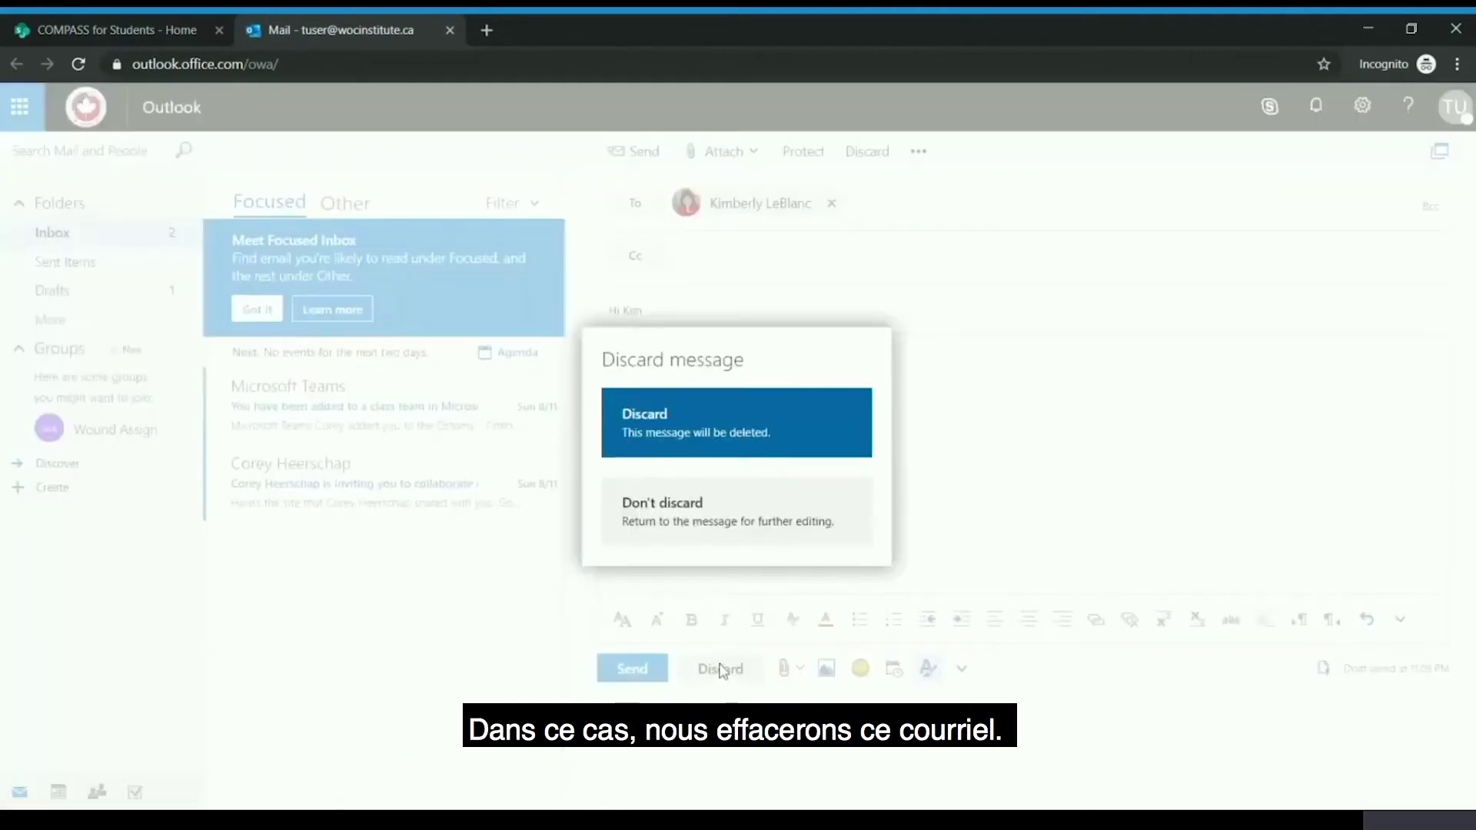
left_click(667, 437)
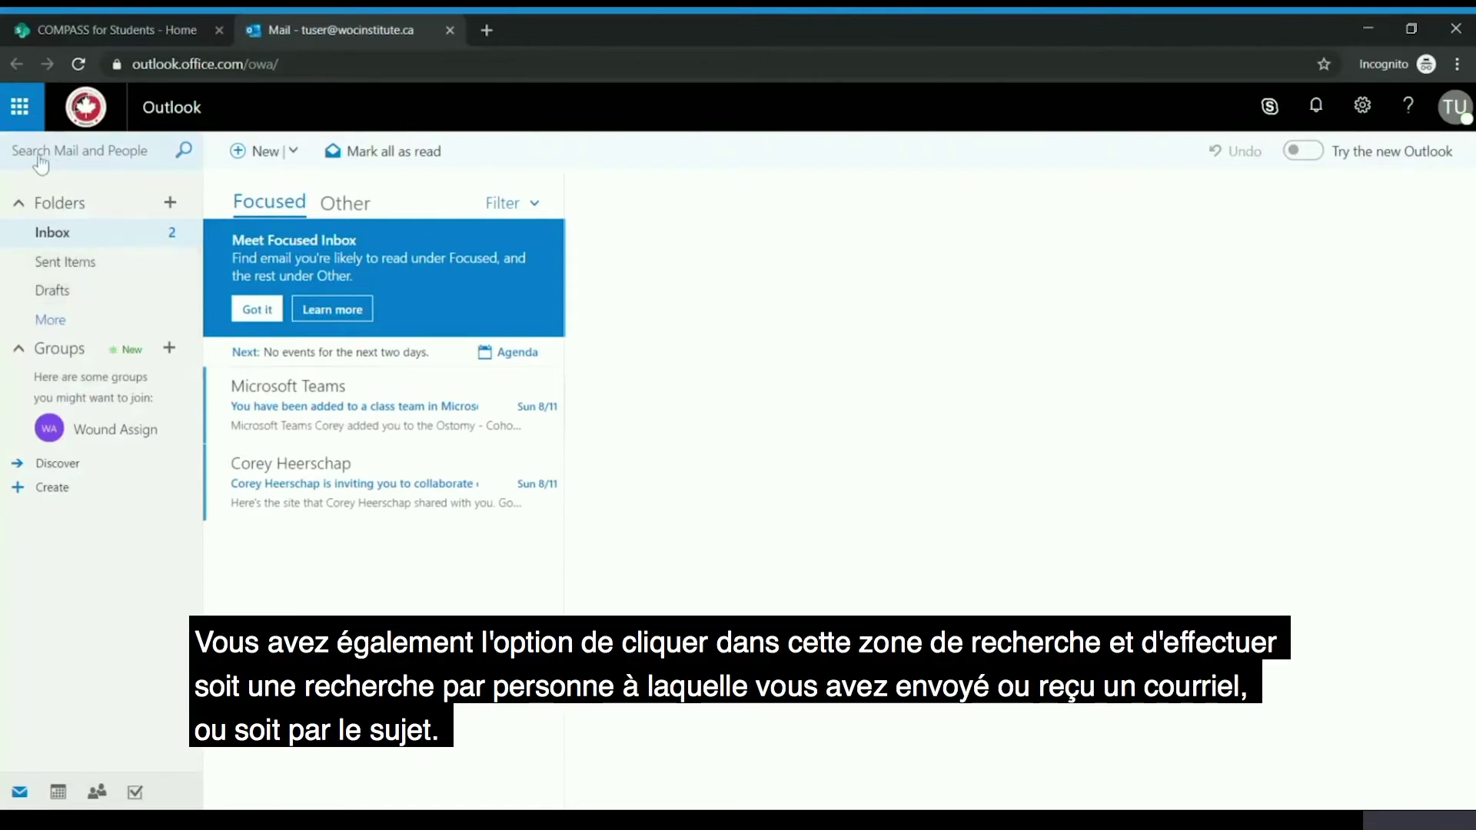
left_click(69, 162)
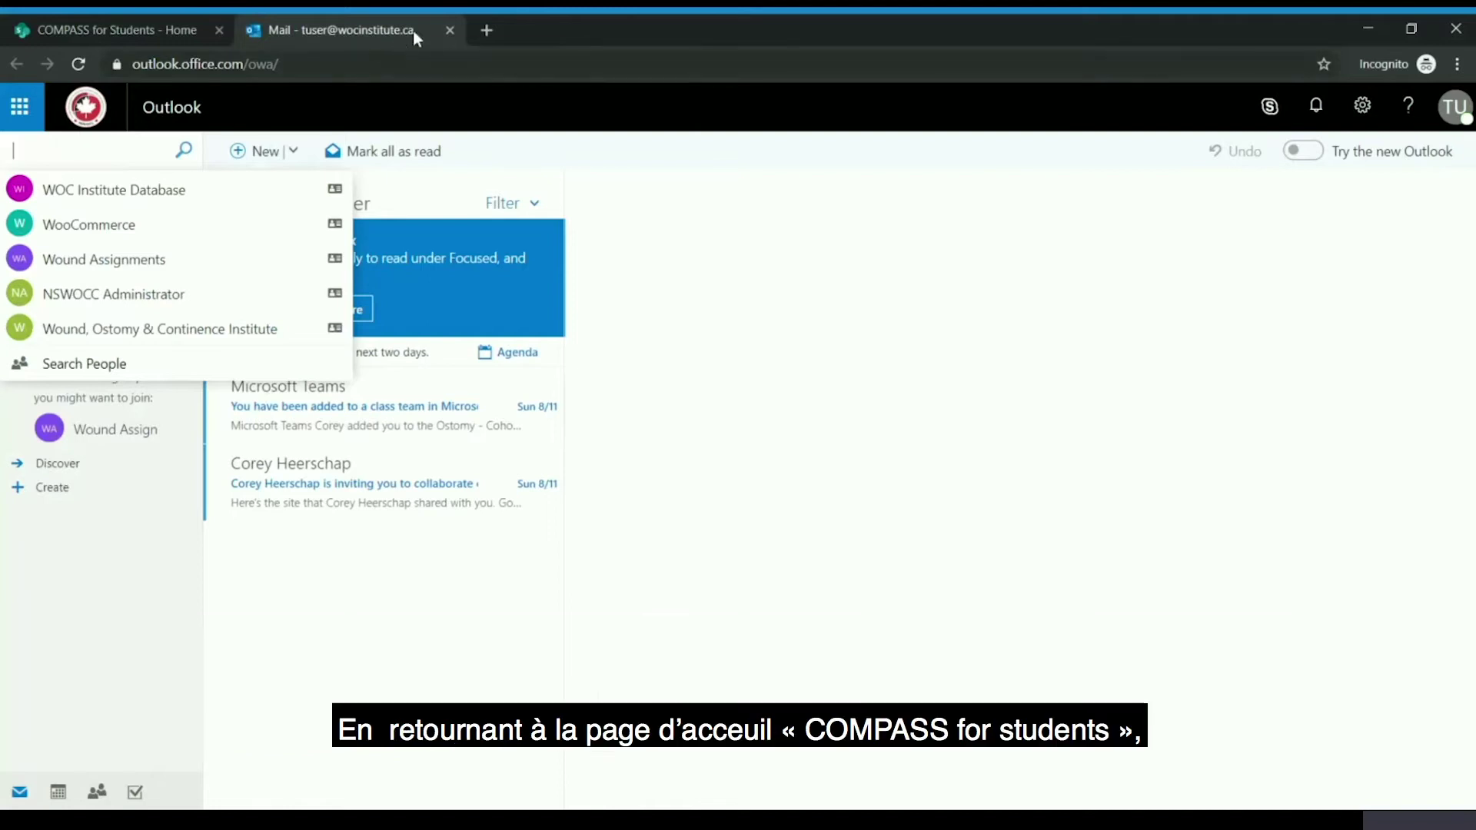
- Close the Outlook webmail tab, leaving the COMPASS for Students home page
left_click(451, 30)
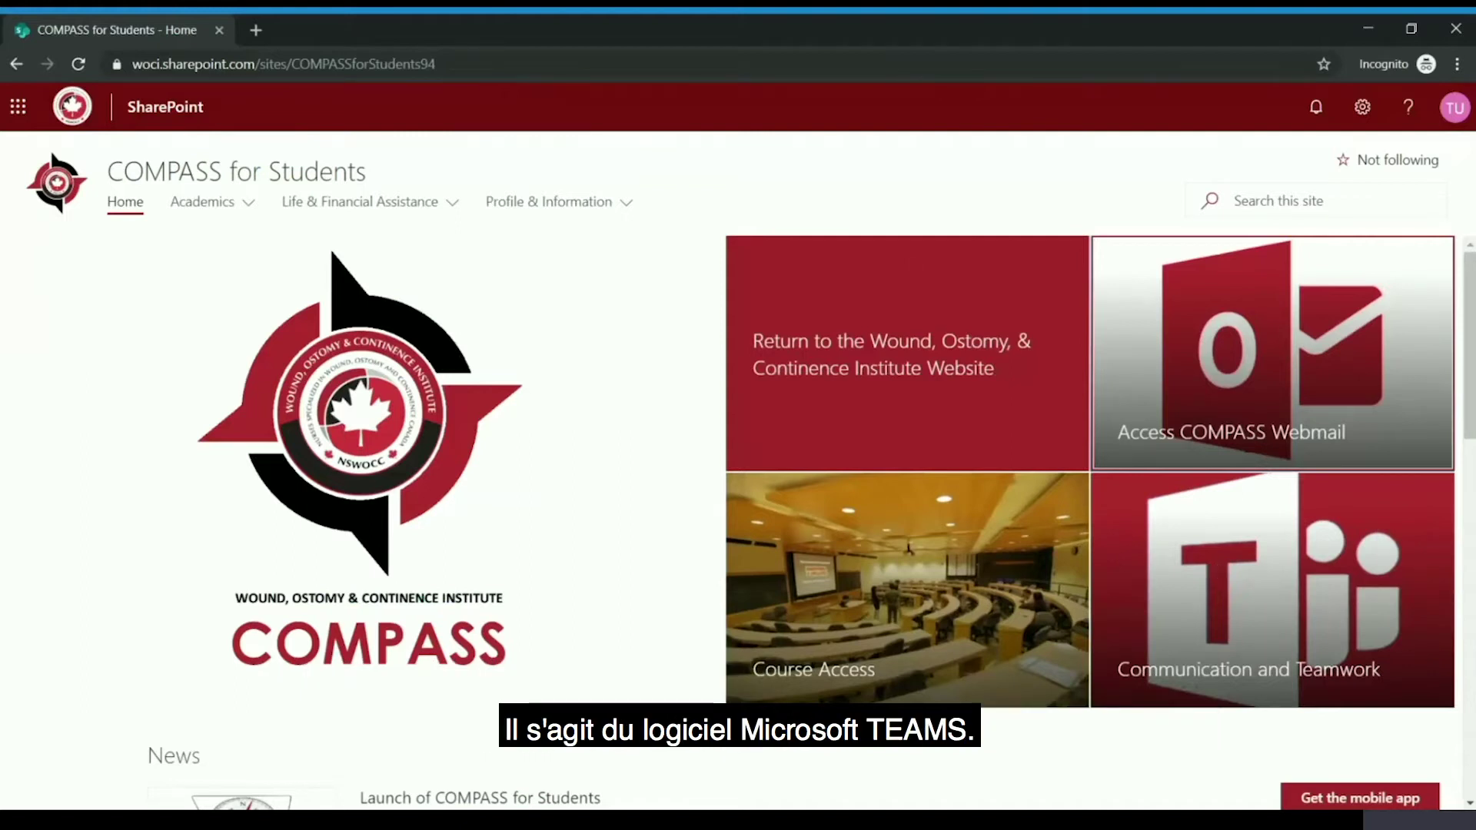
- Launch Microsoft Teams in a new tab from the Communication and Teamwork tile
left_click(1221, 575)
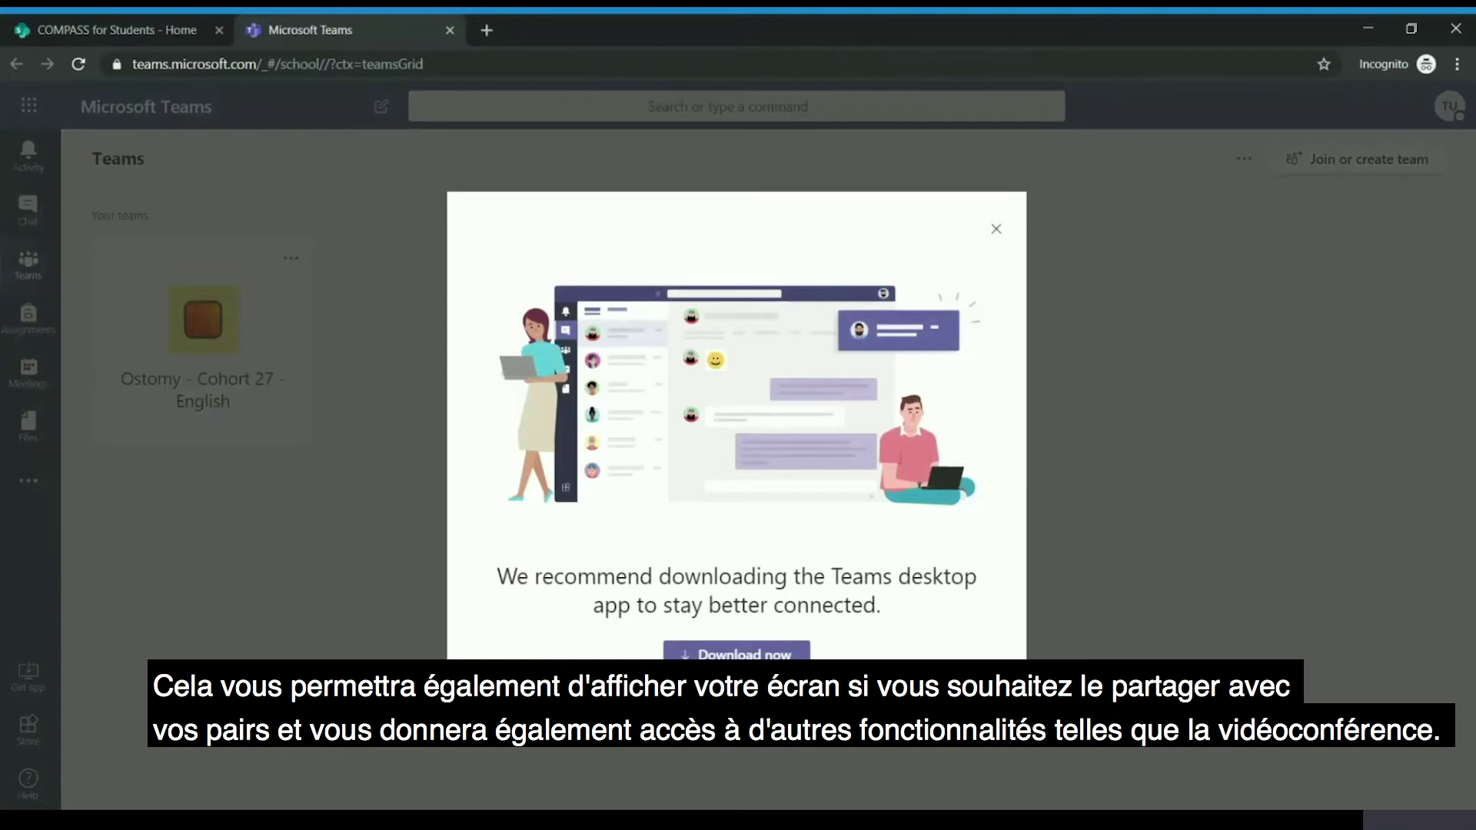
- Dismiss the Teams desktop-app download recommendation
left_click(994, 230)
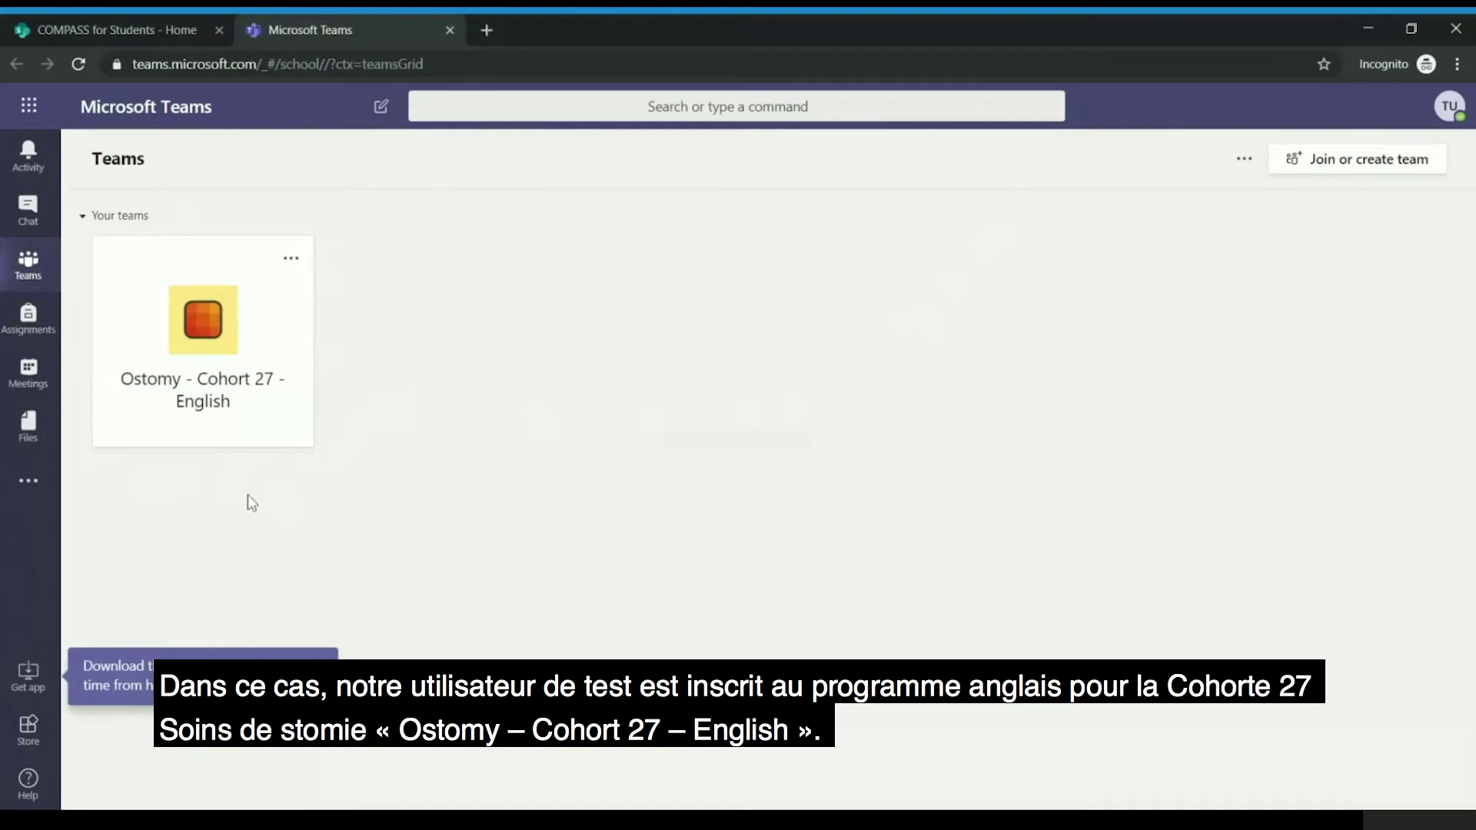
left_click(200, 350)
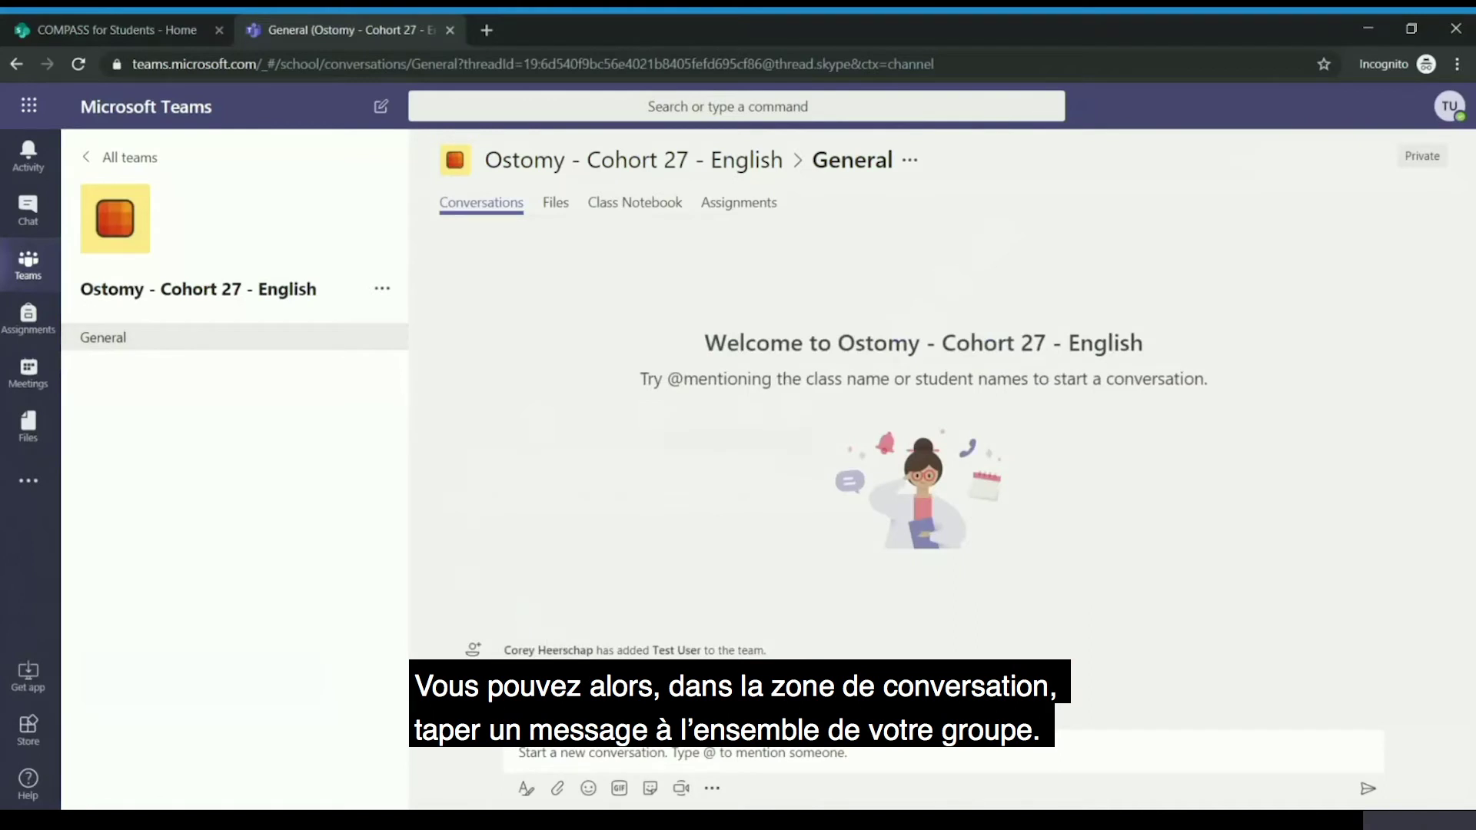
left_click(519, 753)
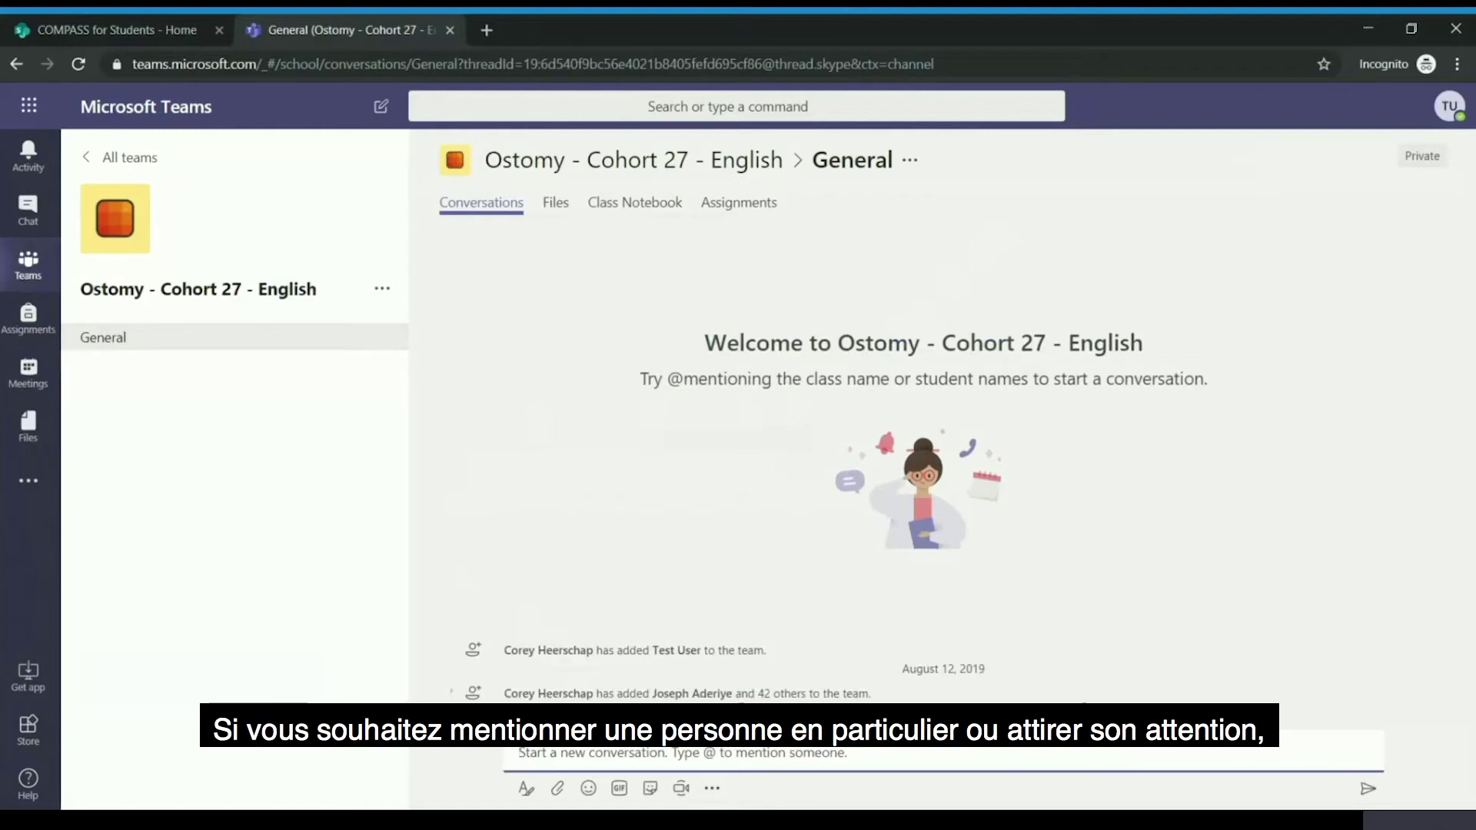
type("@")
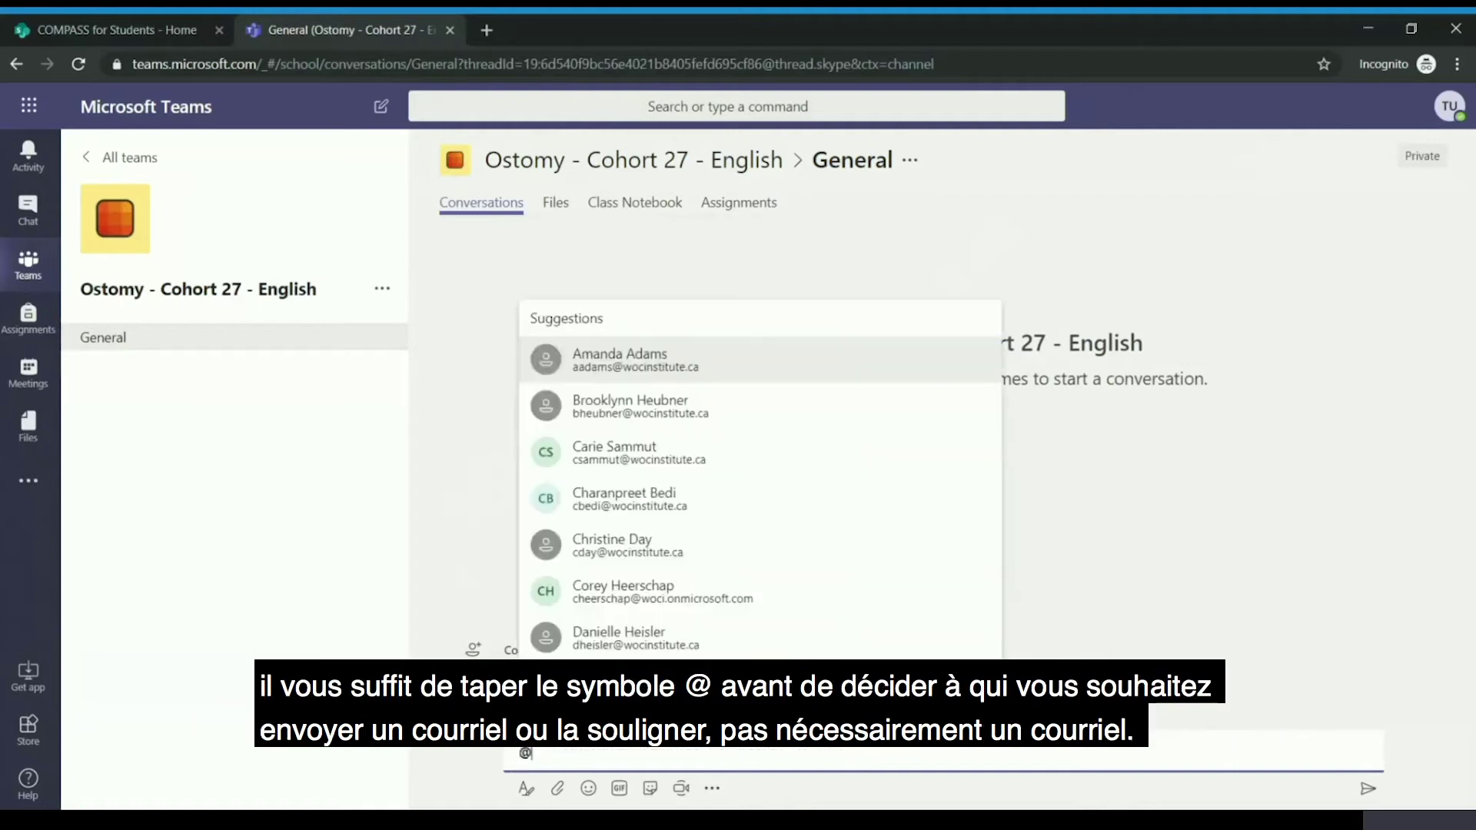
key("BackSpace")
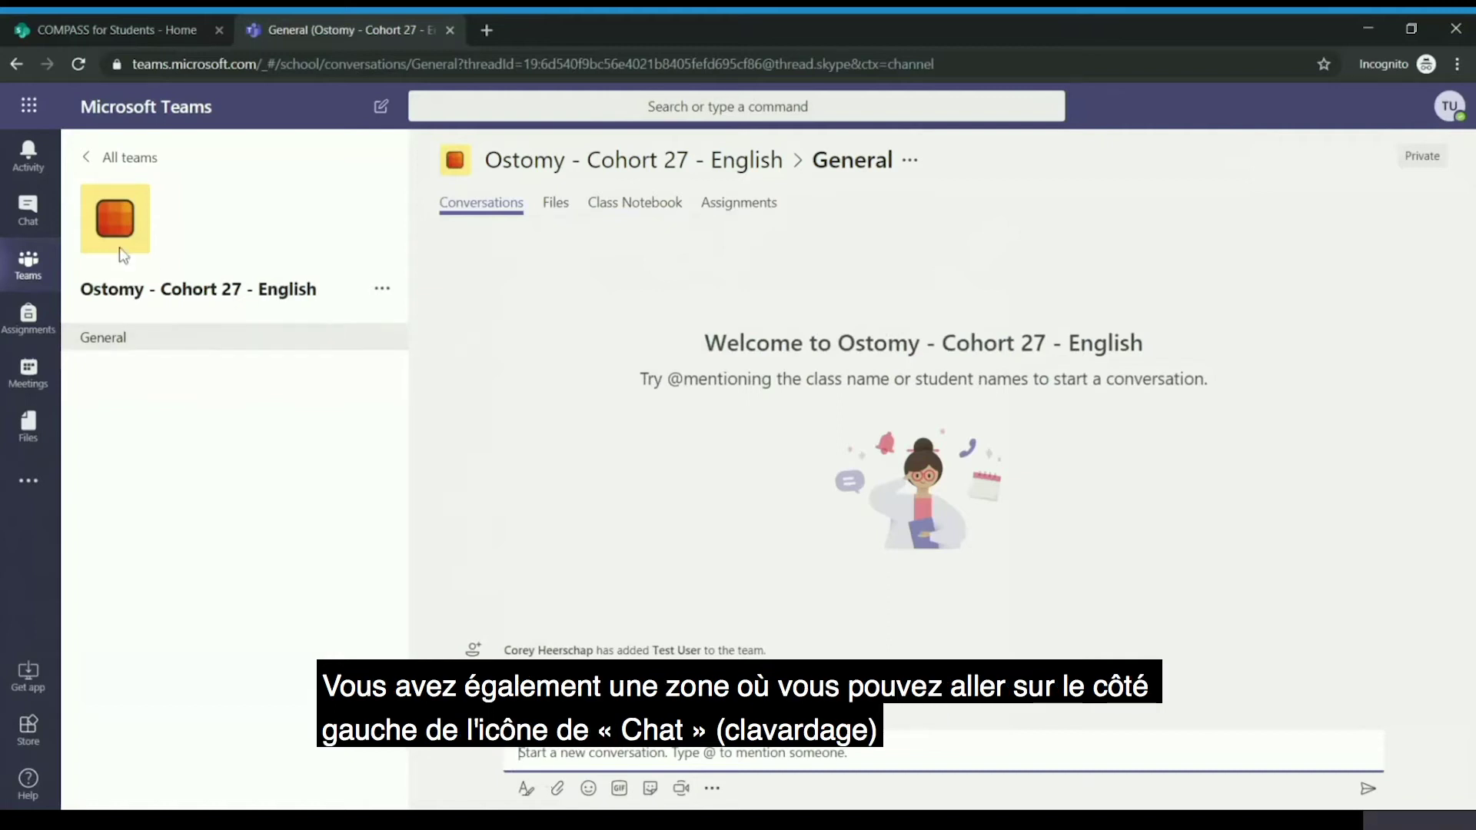
left_click(32, 221)
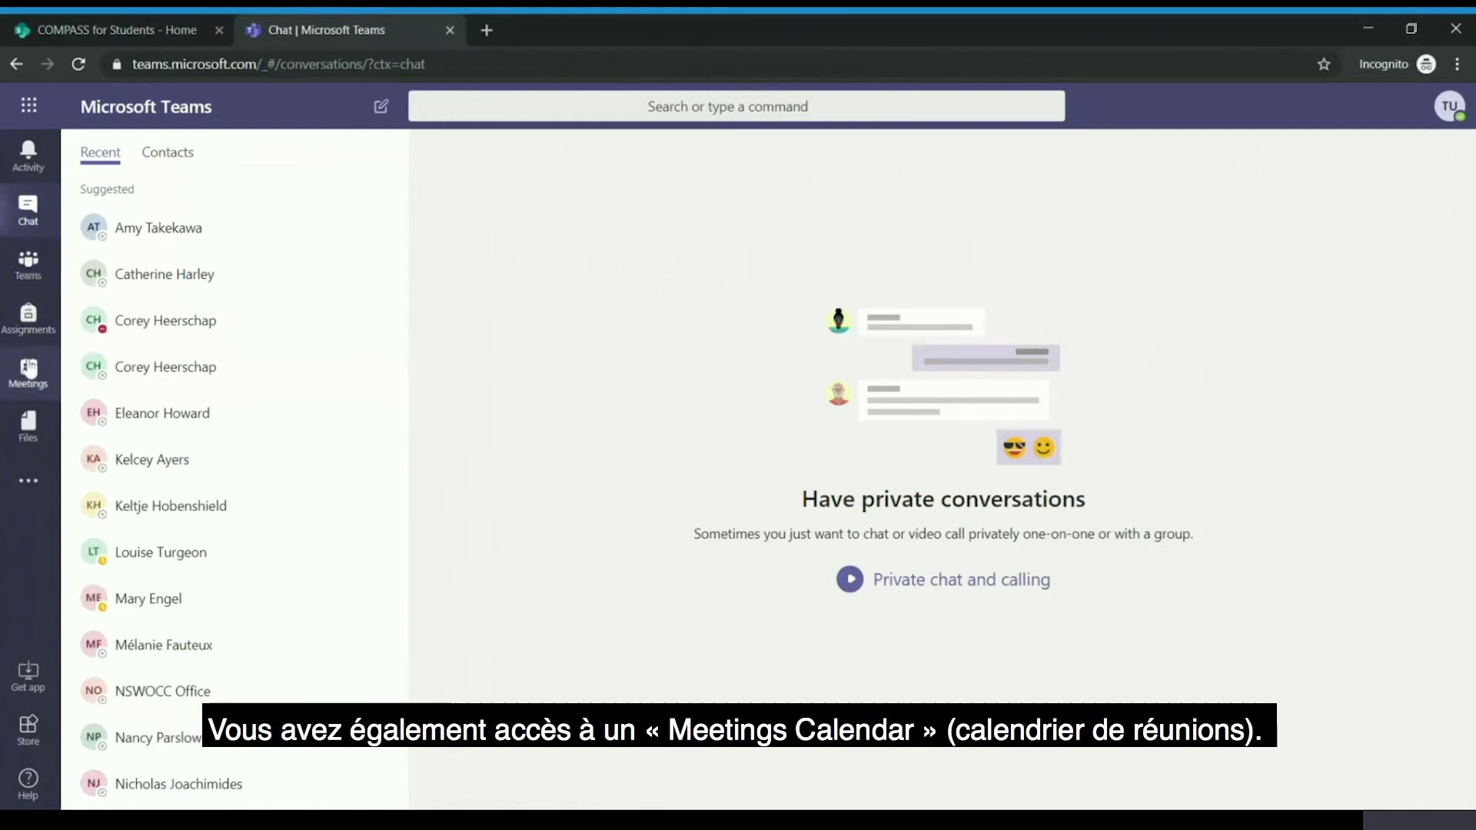
- Show the Teams Meetings calendar, which lists no scheduled meetings
left_click(34, 389)
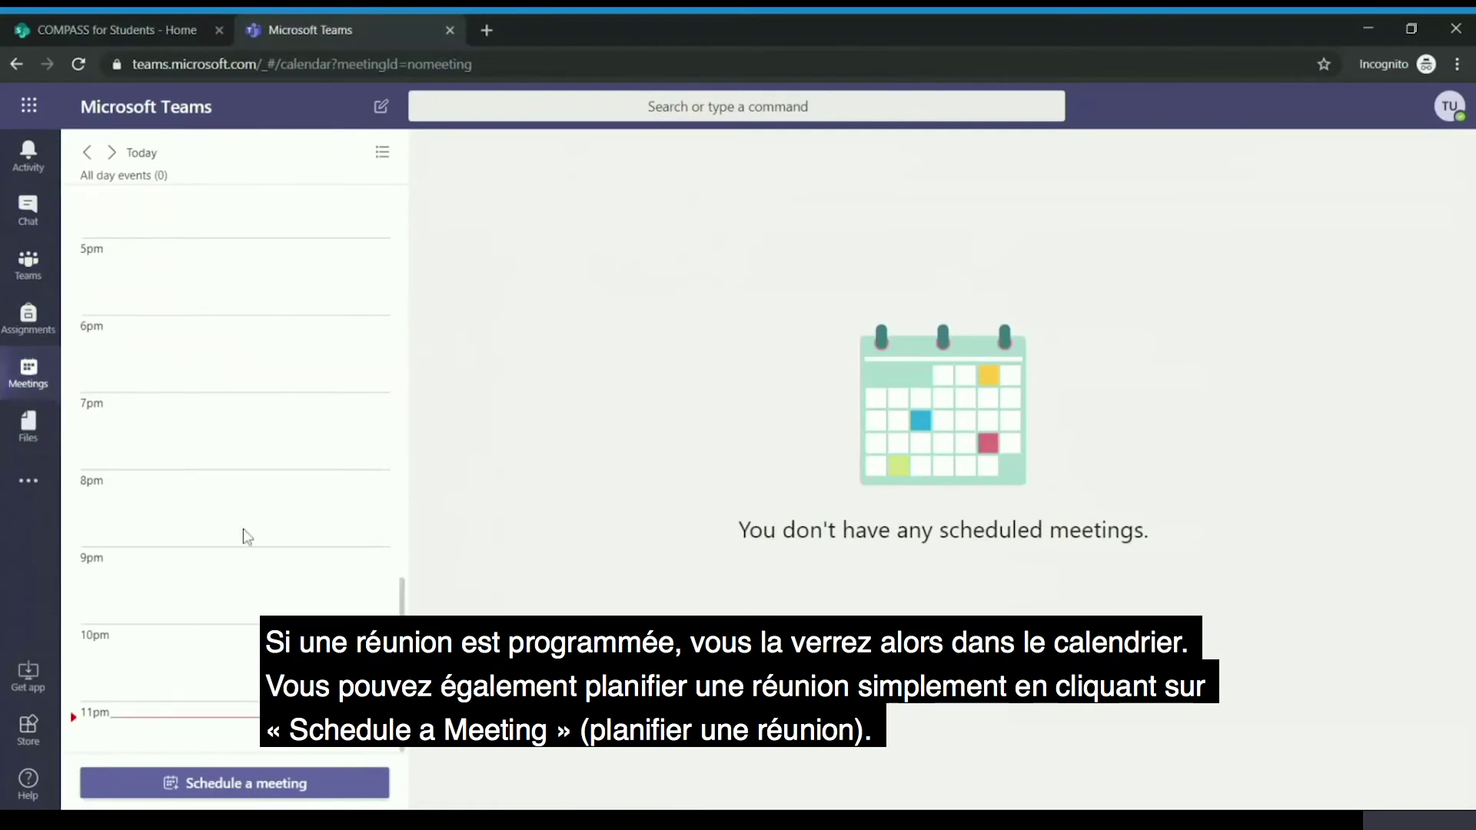
left_click(239, 785)
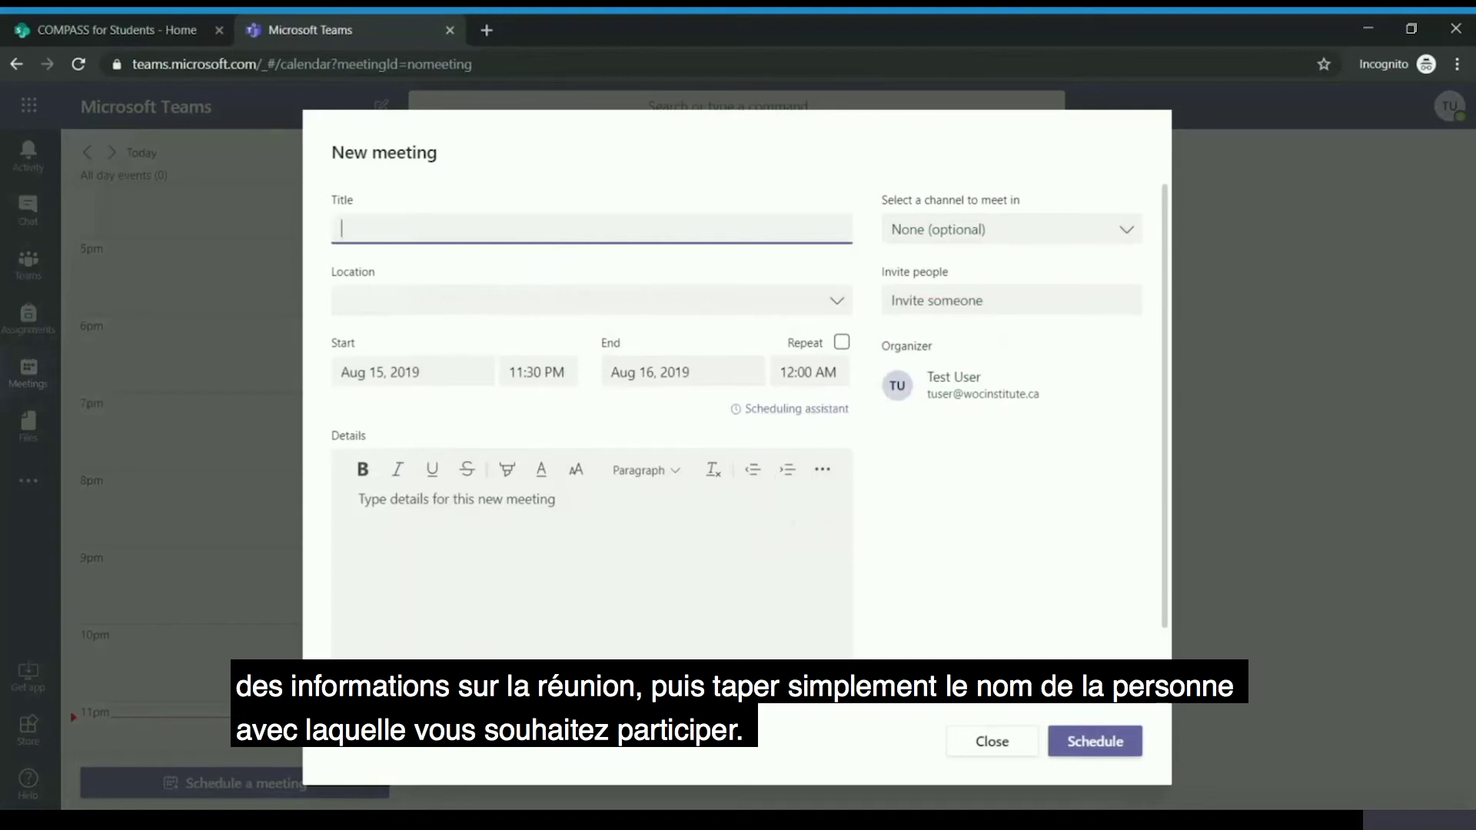
left_click(961, 299)
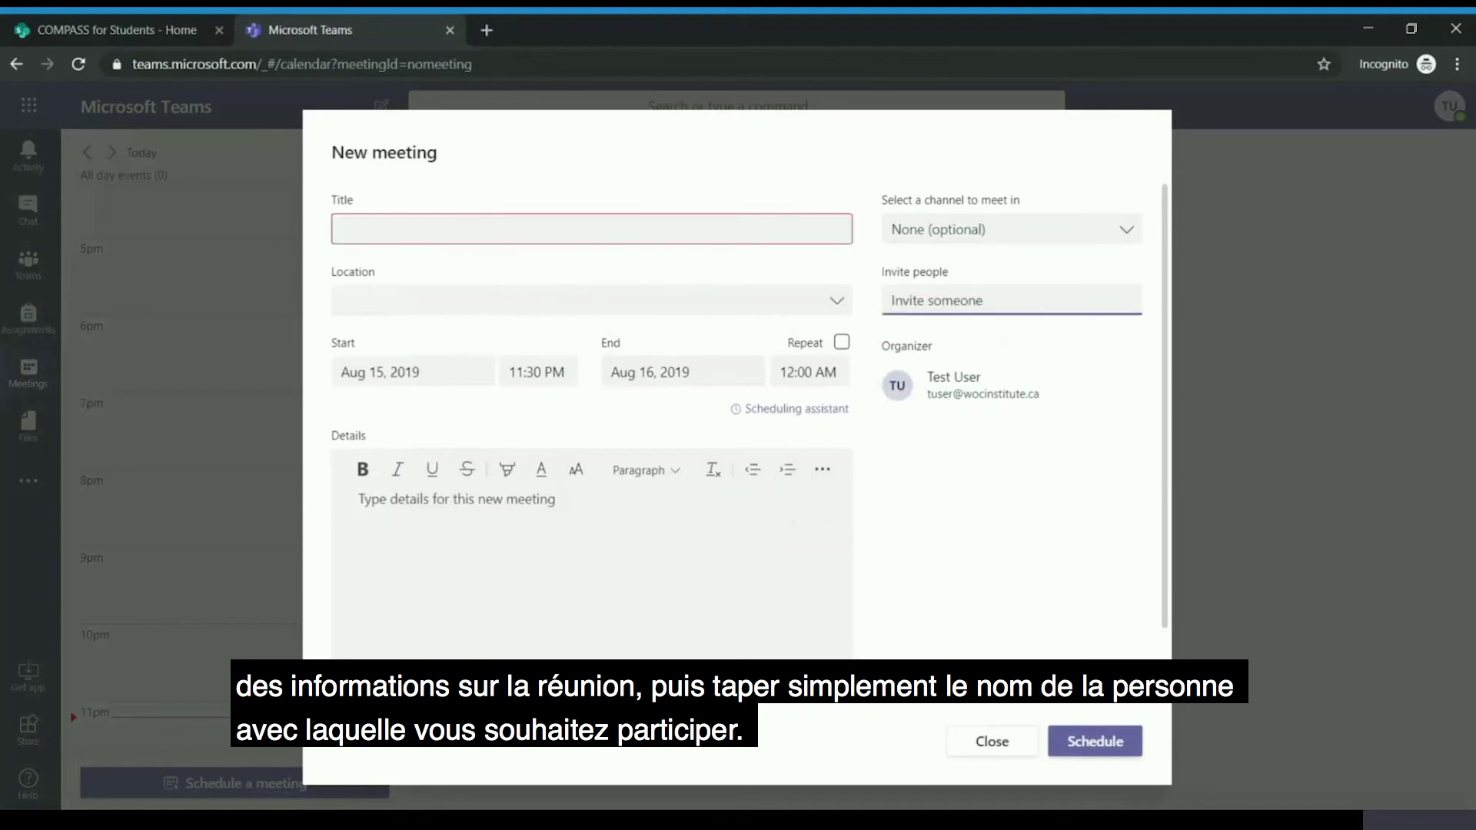
type("Kim")
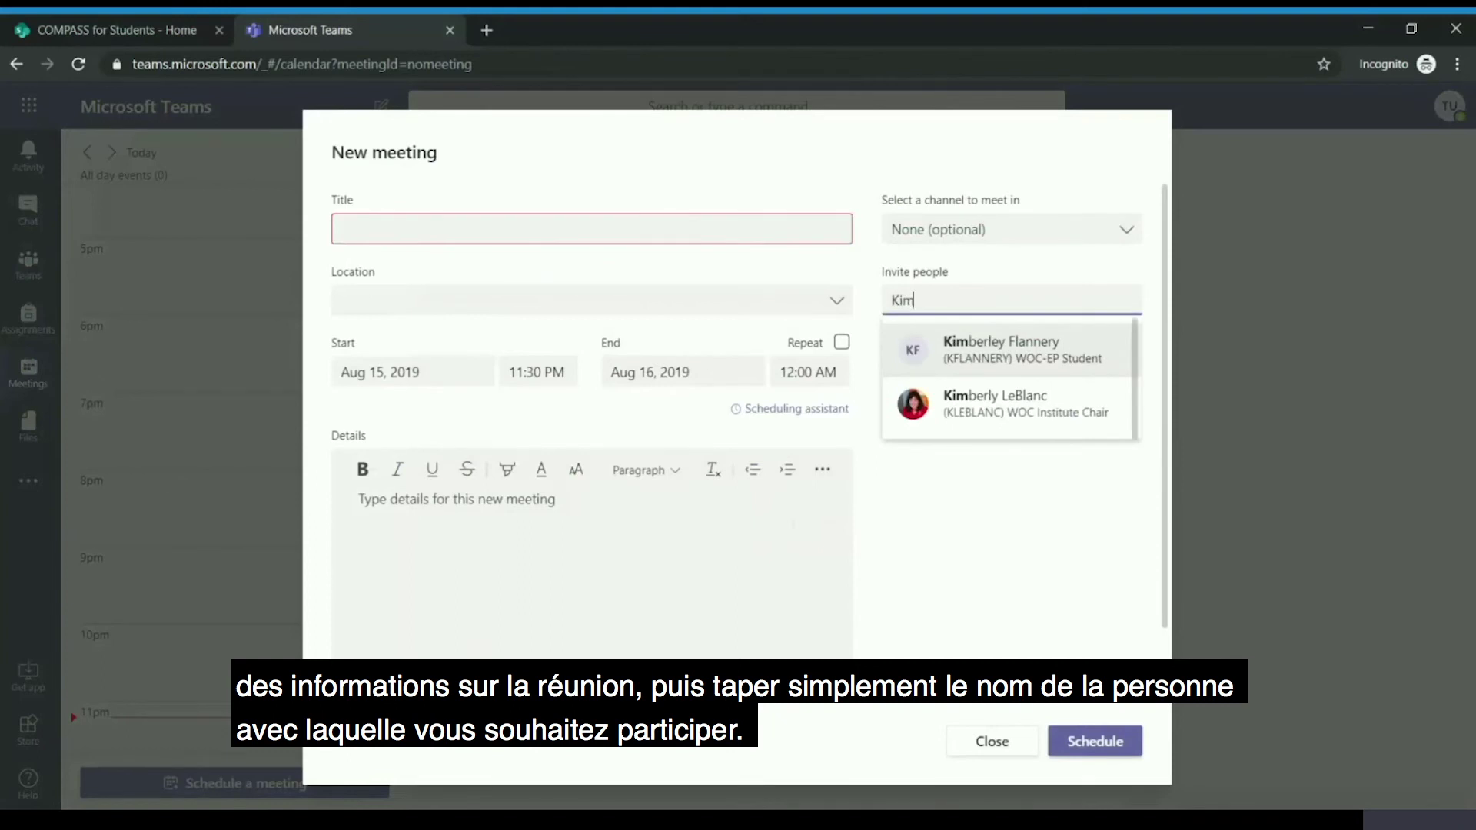
left_click(970, 421)
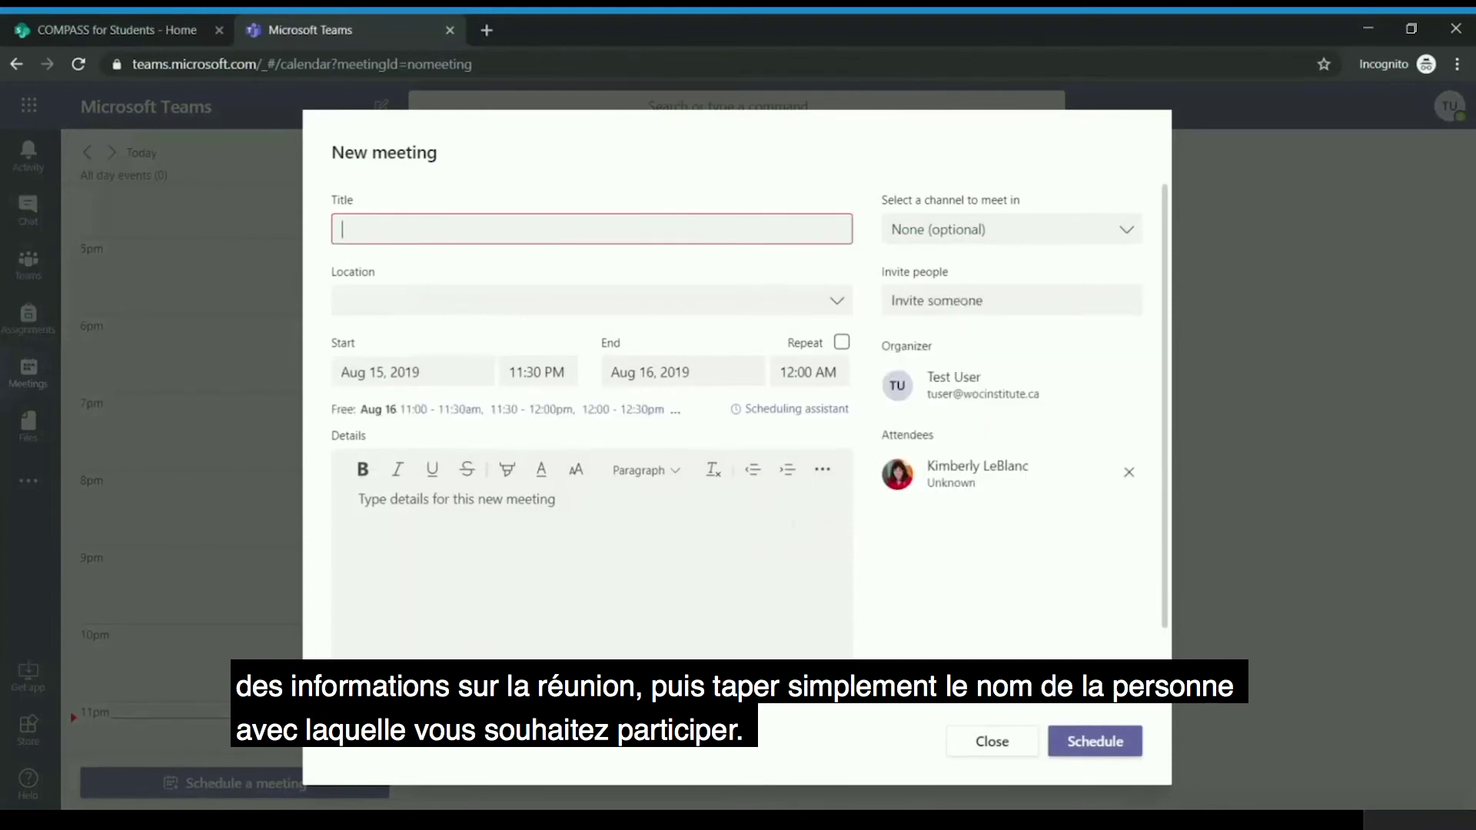
type("Welcome Meeting")
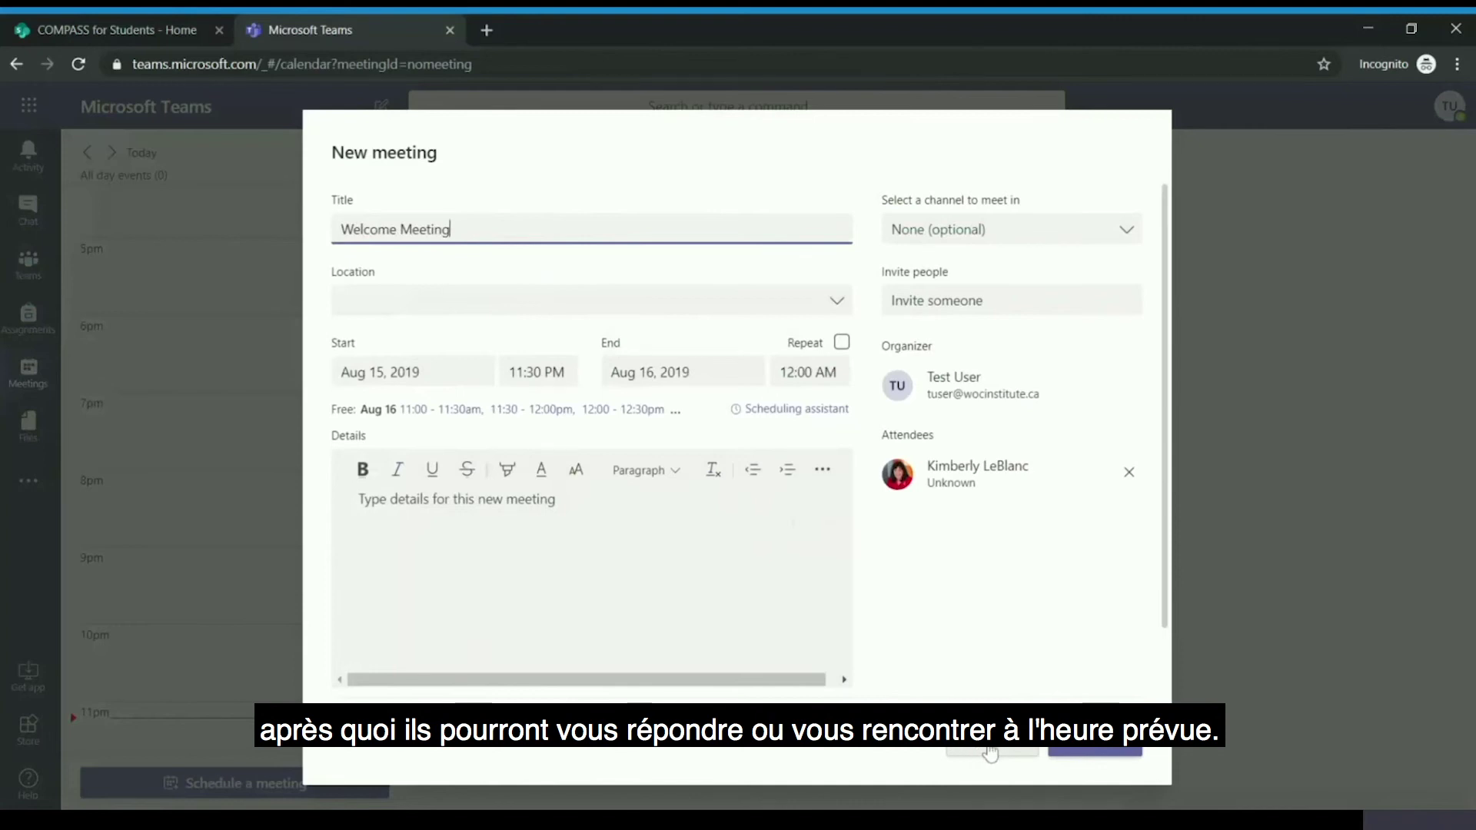
left_click(992, 756)
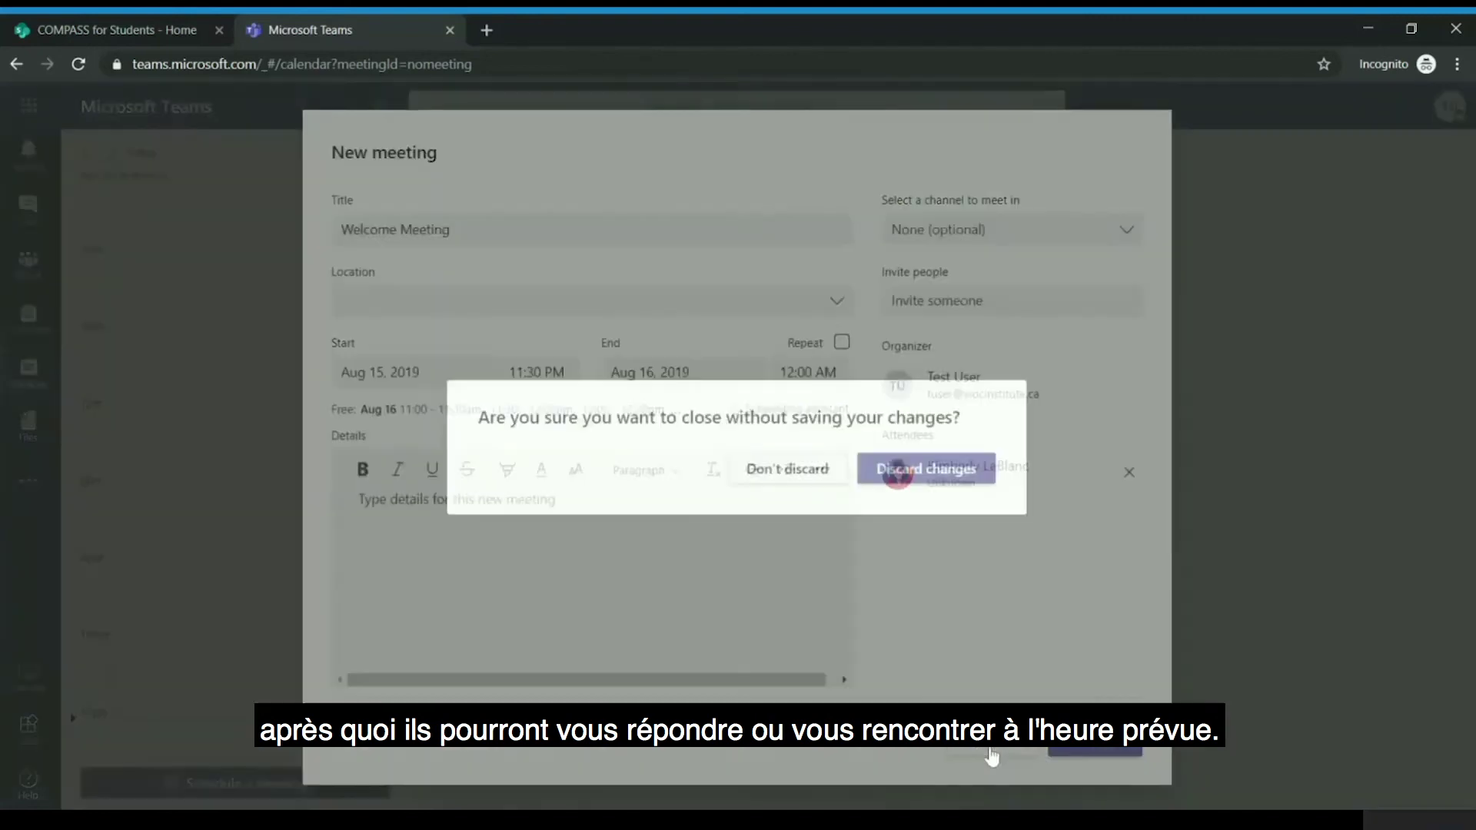
left_click(899, 483)
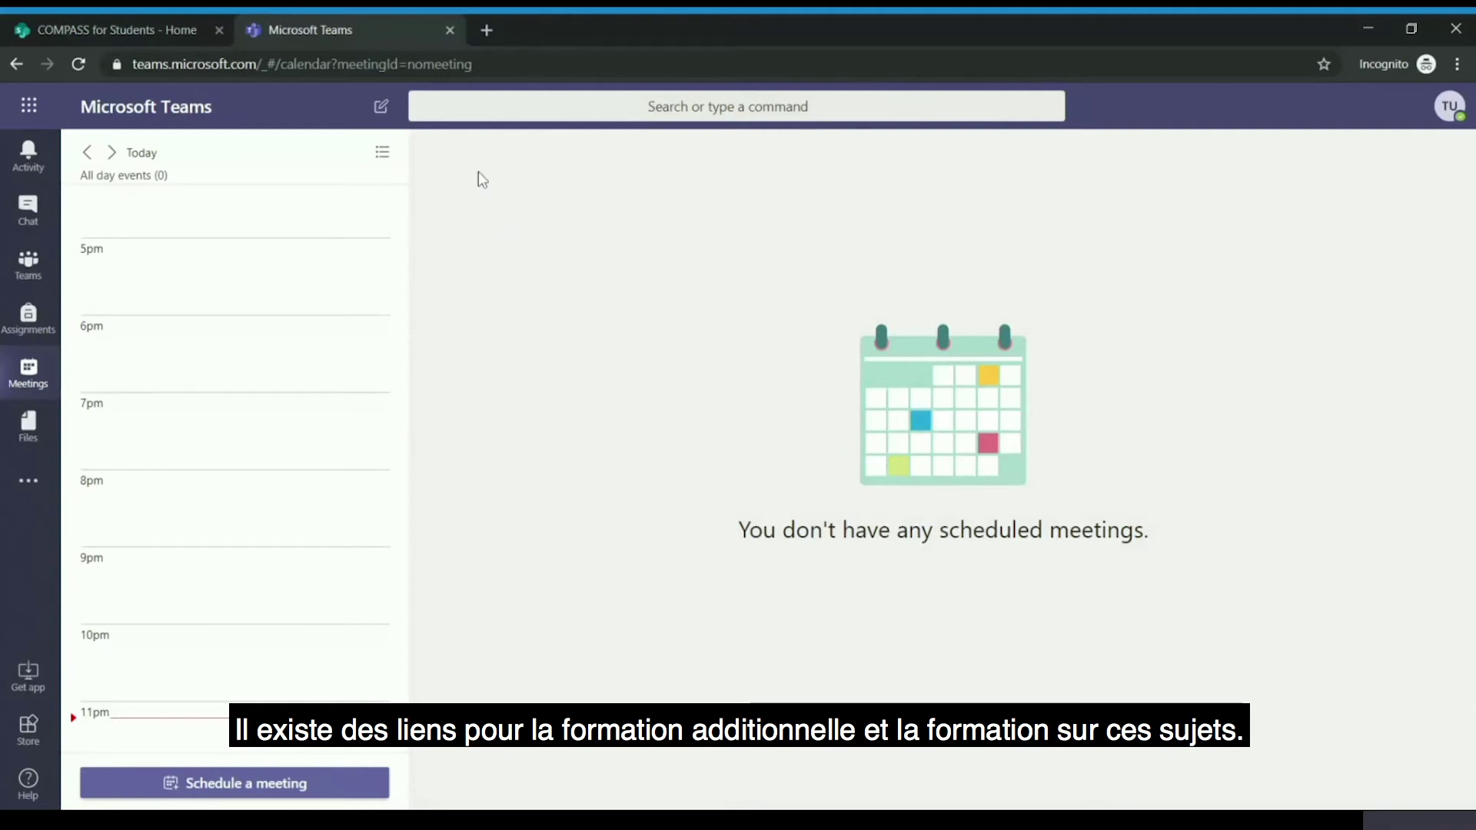
- Close the Microsoft Teams tab, leaving only the COMPASS for Students home page open
left_click(450, 31)
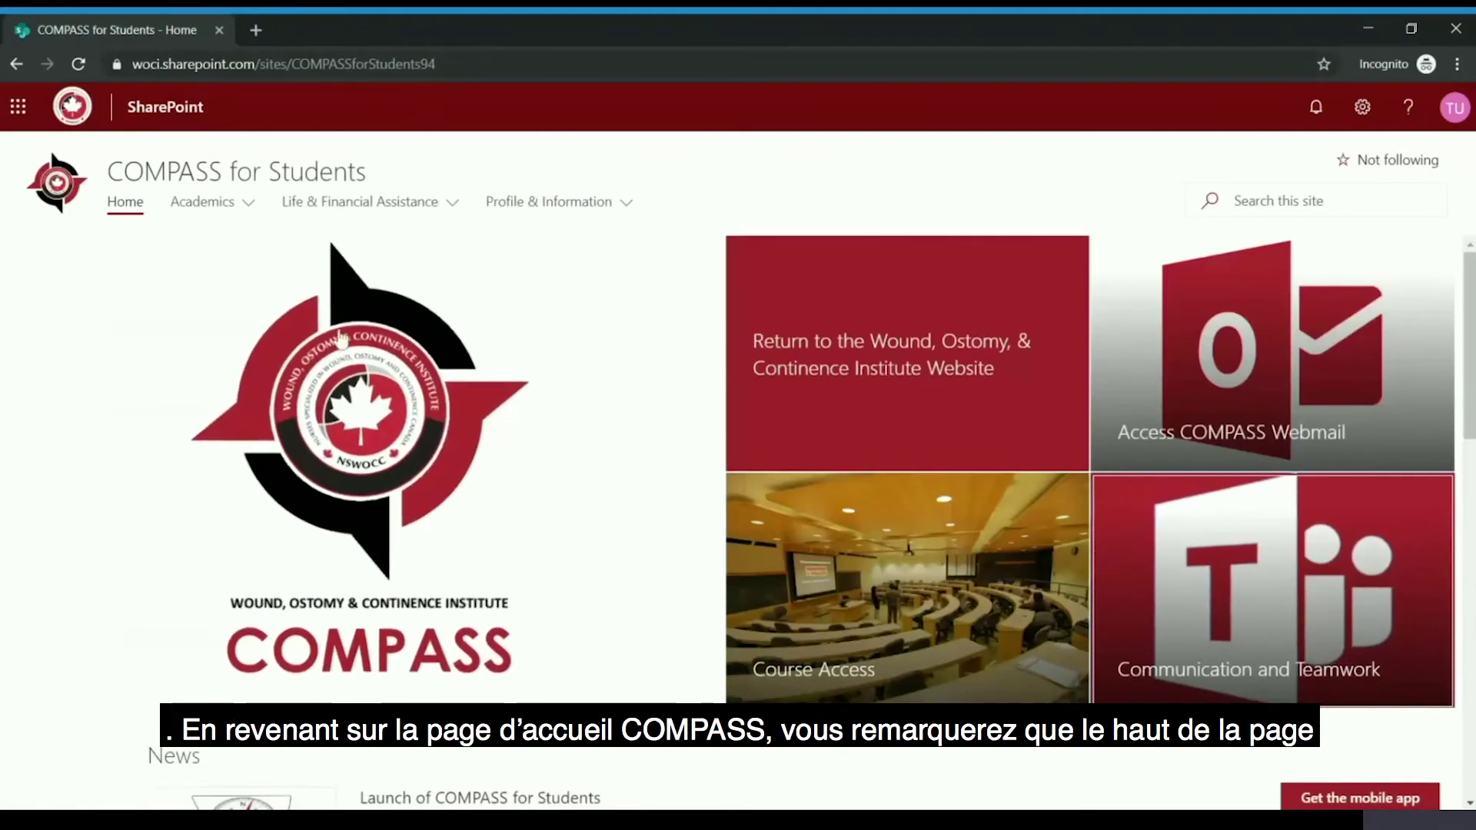
- Browse the Academics, Life & Financial Assistance and Profile & Information navigation menus
left_click(207, 206)
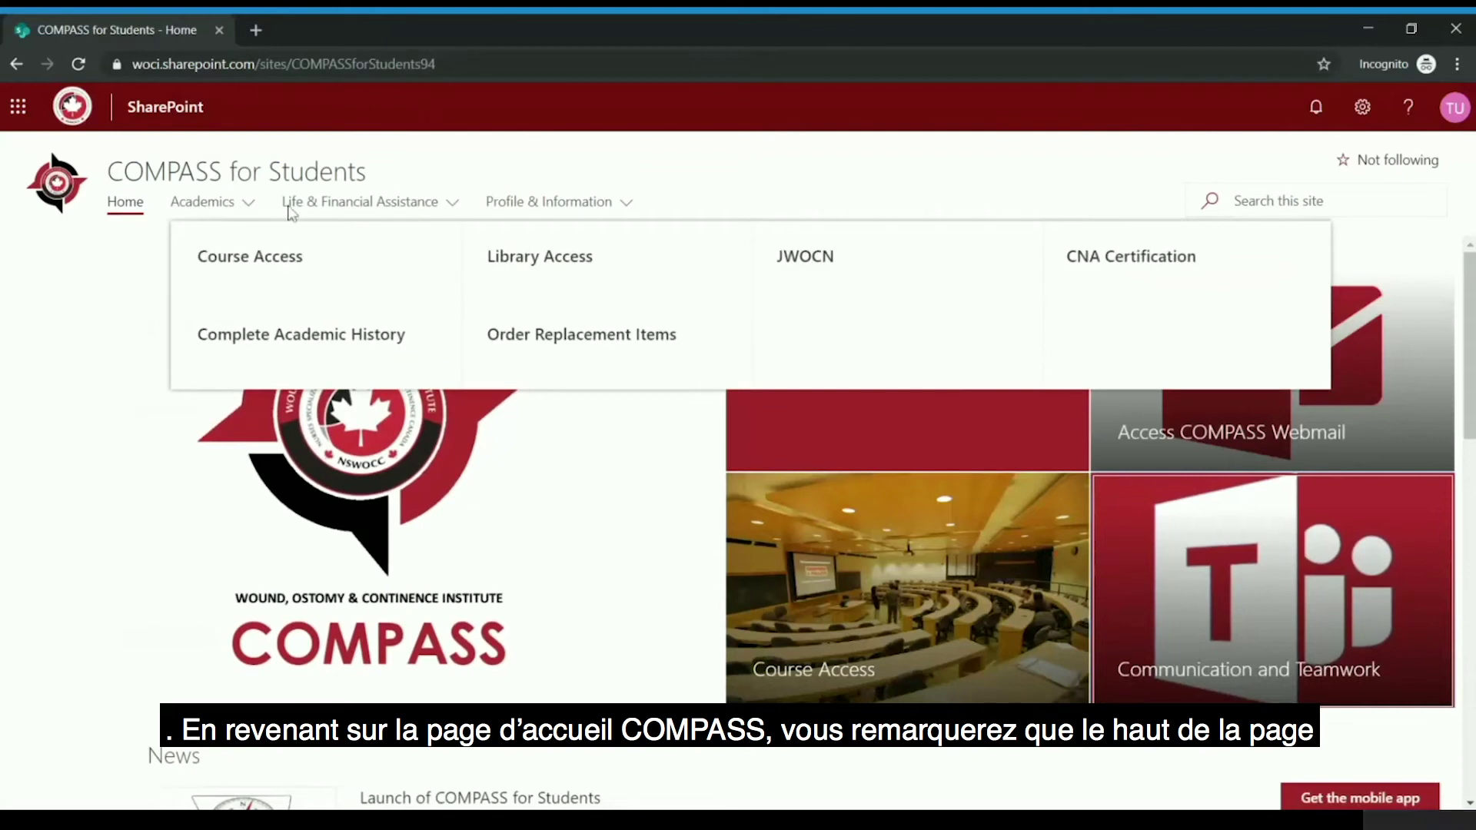
left_click(293, 204)
left_click(537, 208)
left_click(300, 209)
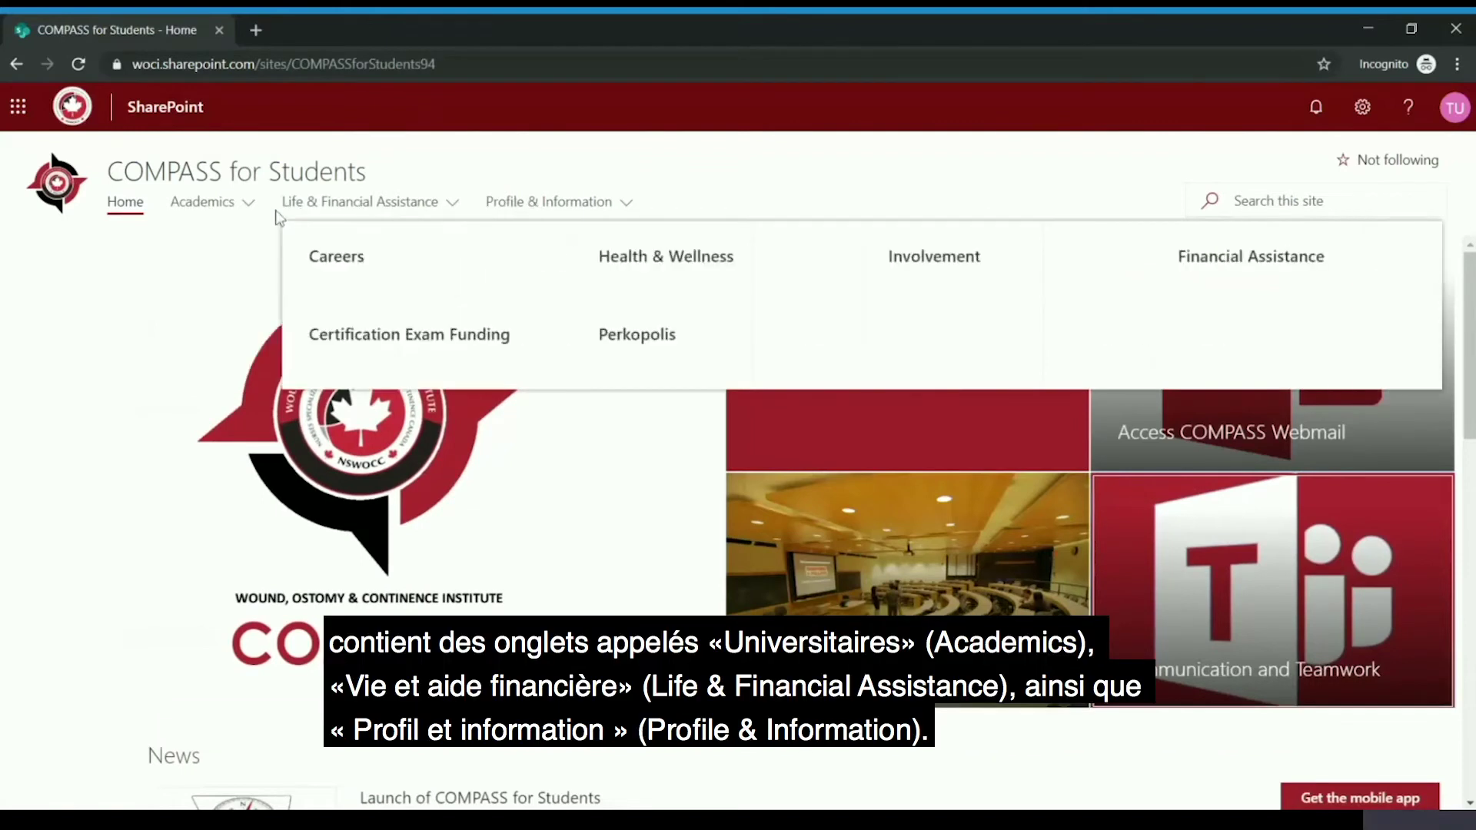
left_click(244, 213)
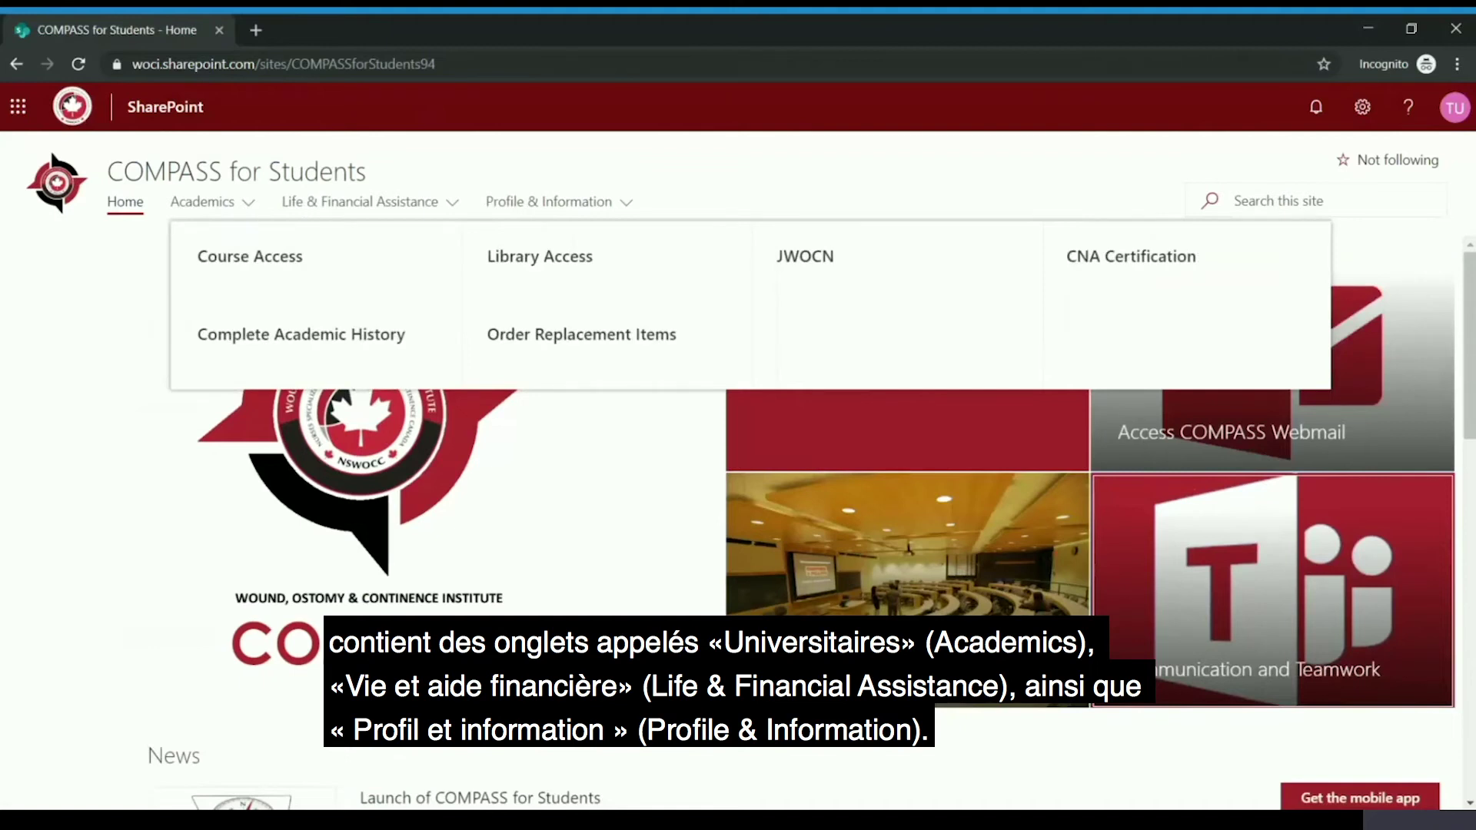
- Scroll to the footer and open the WOC Institute Help Desk
scroll(115, 389, "down", 10)
scroll(109, 405, "down", 5)
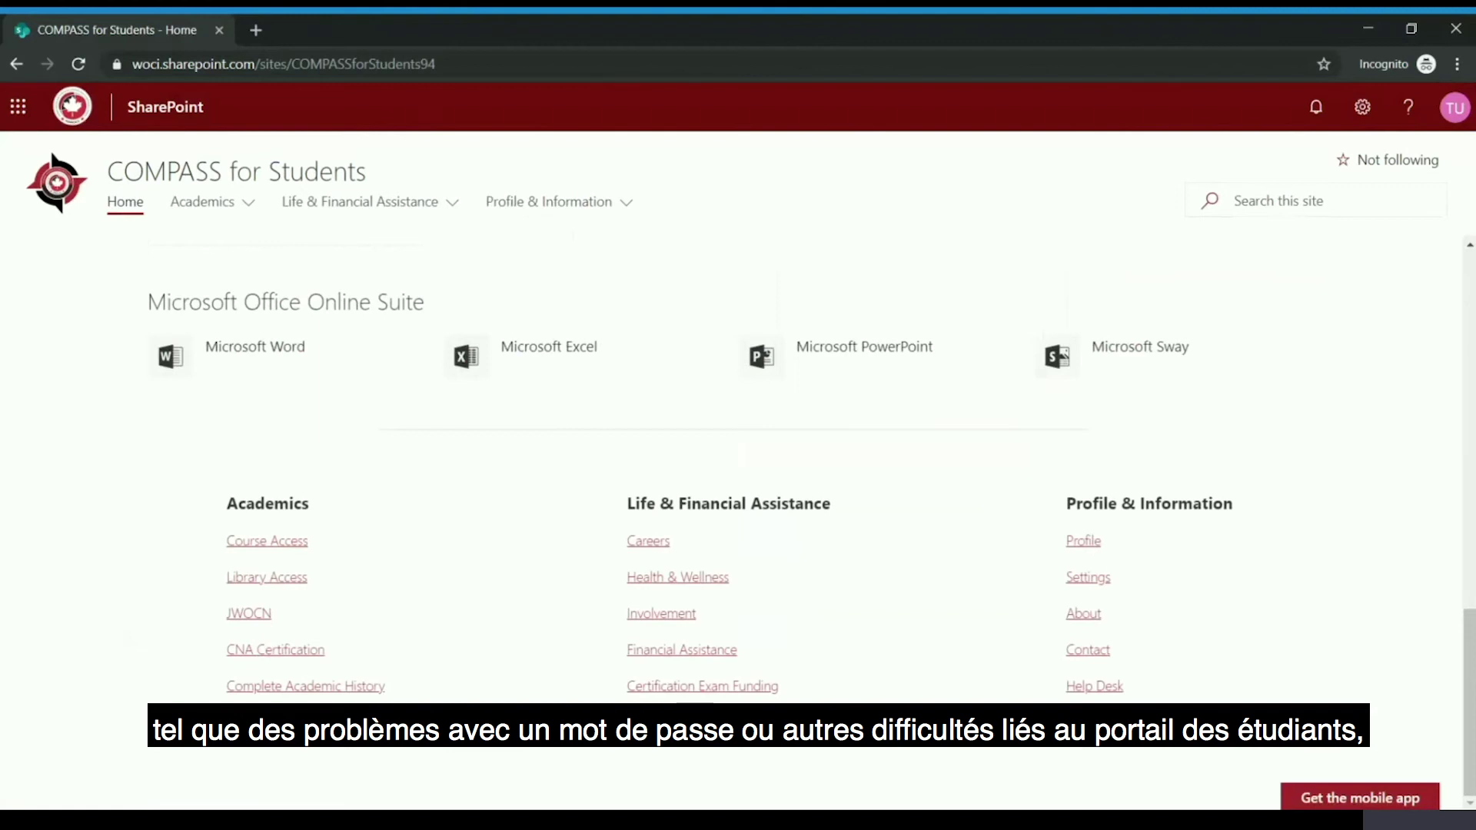
left_click(1100, 689)
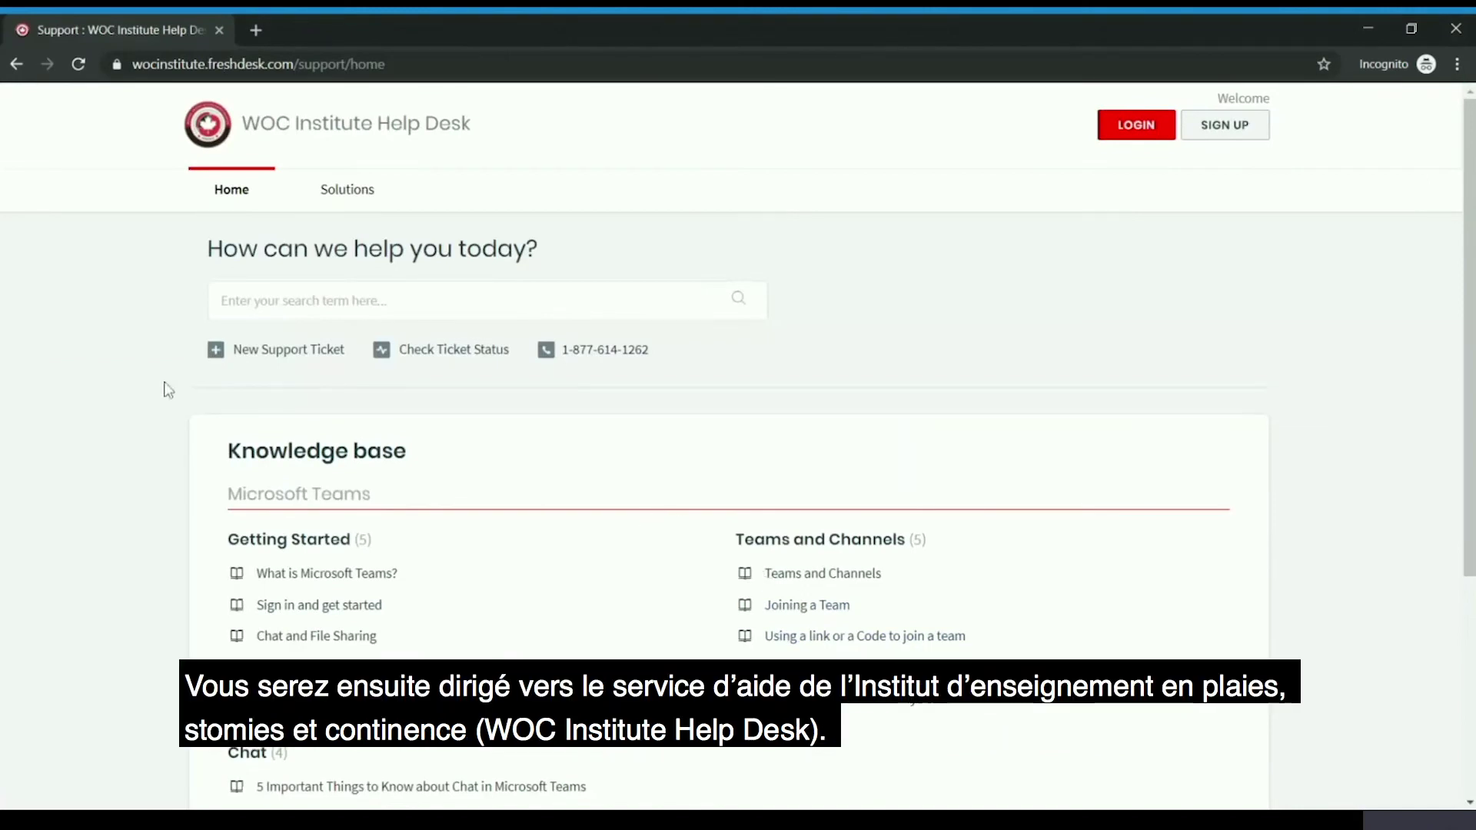
scroll(163, 390, "down", 1)
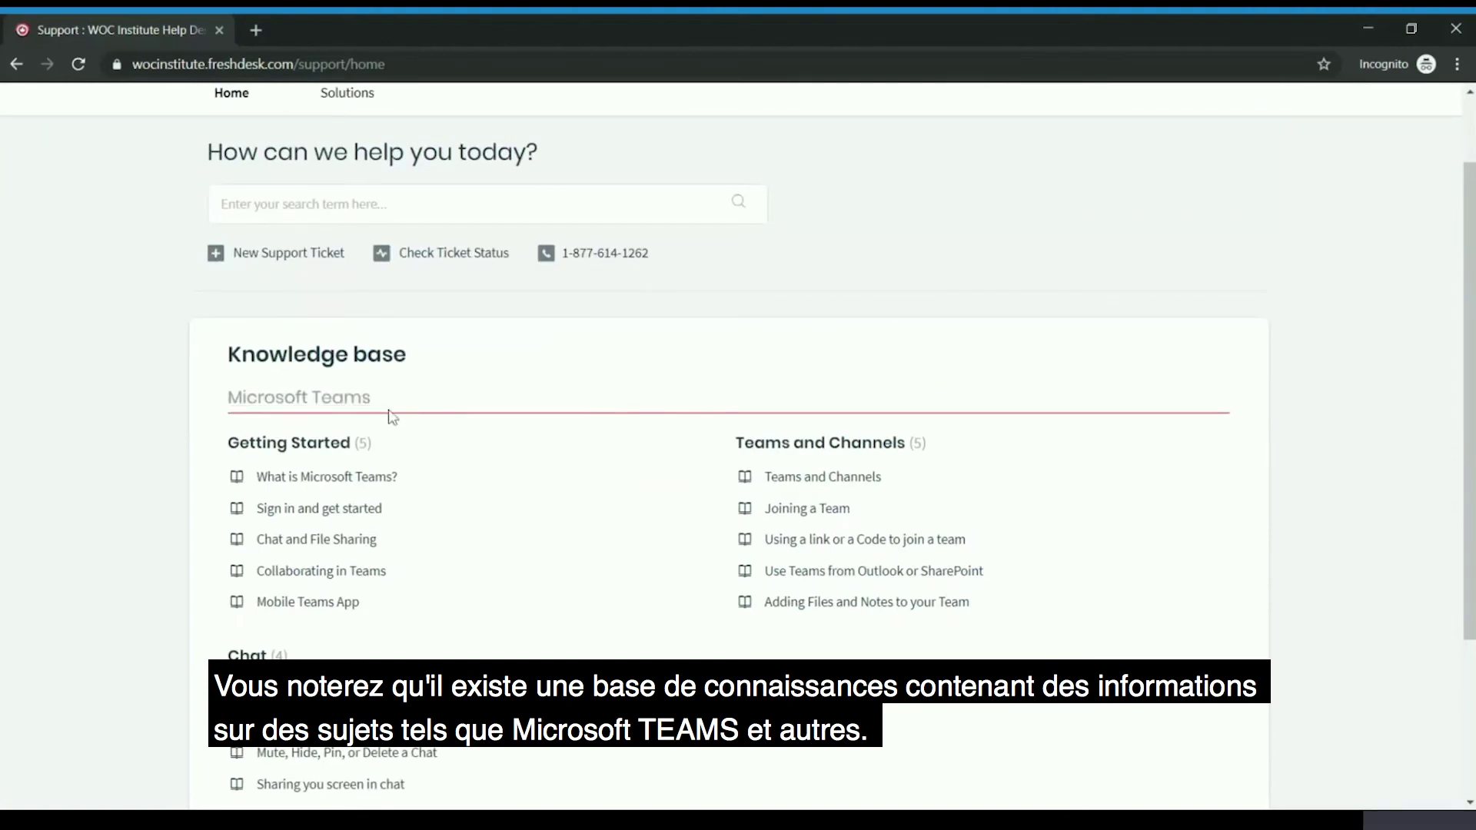
scroll(508, 435, "up", 2)
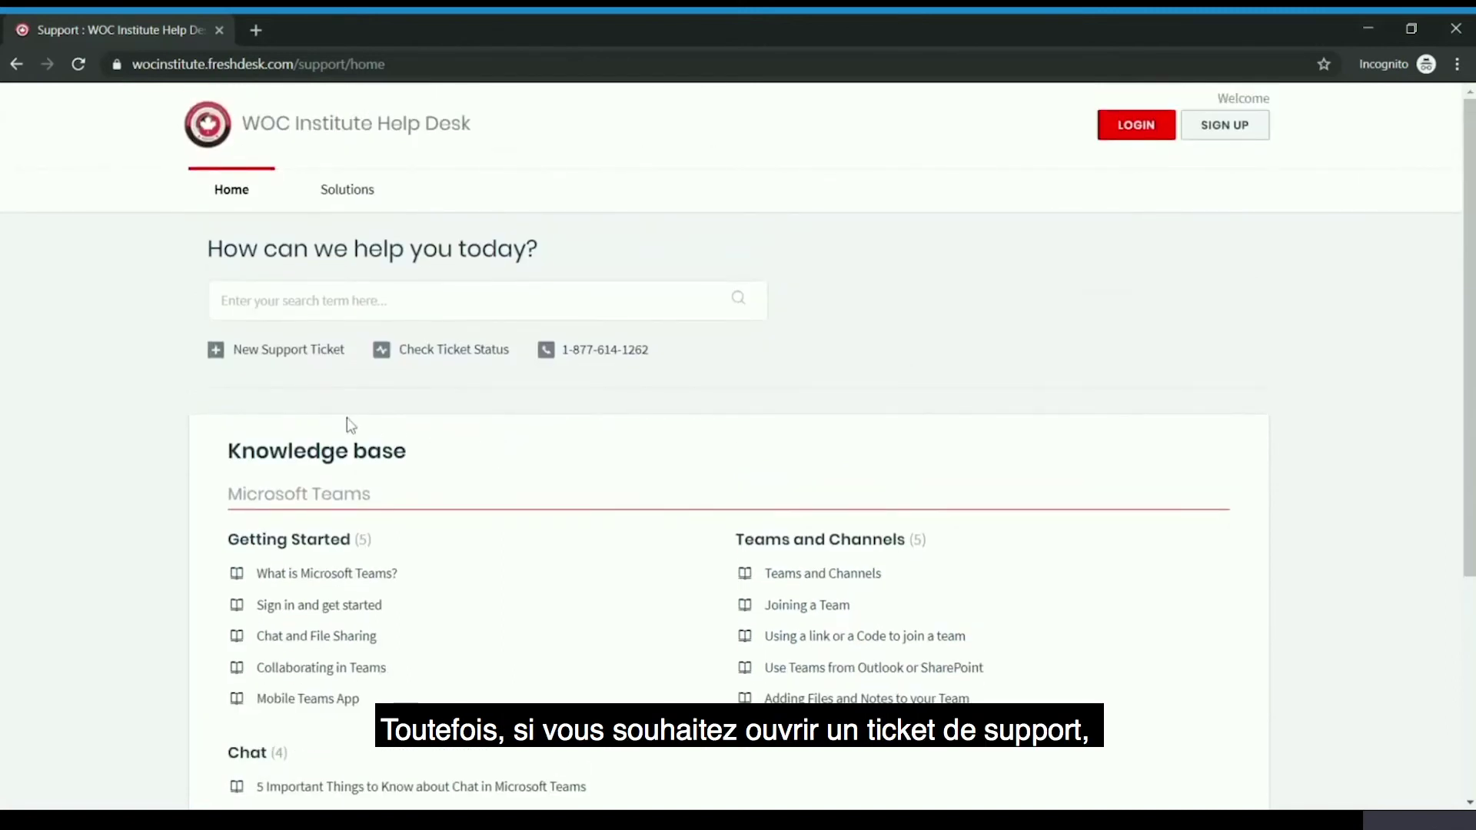
left_click(259, 353)
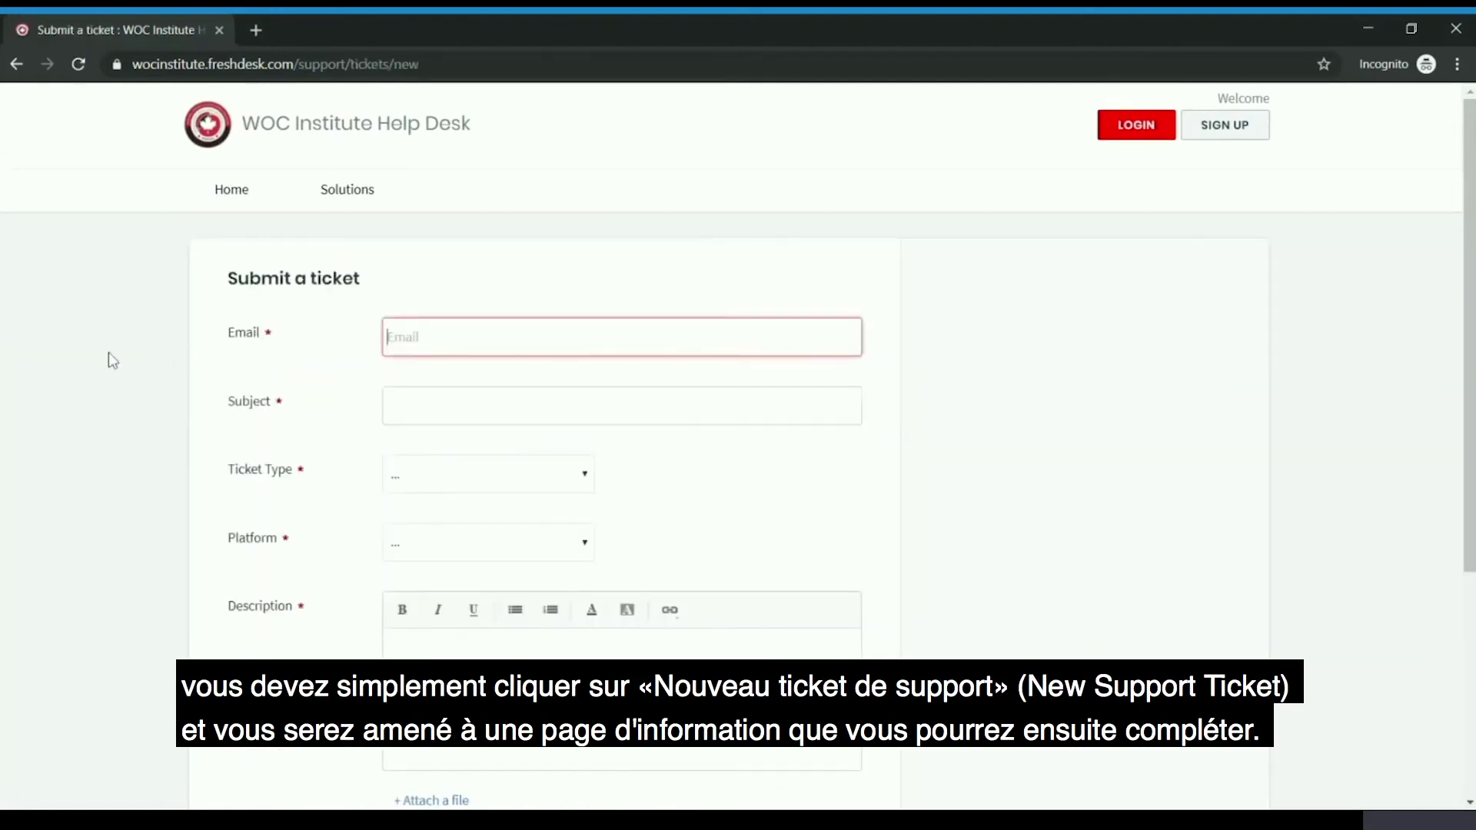
- Look at the ticket Type and Platform choices, then leave the form unsent and go back
scroll(170, 350, "down", 1)
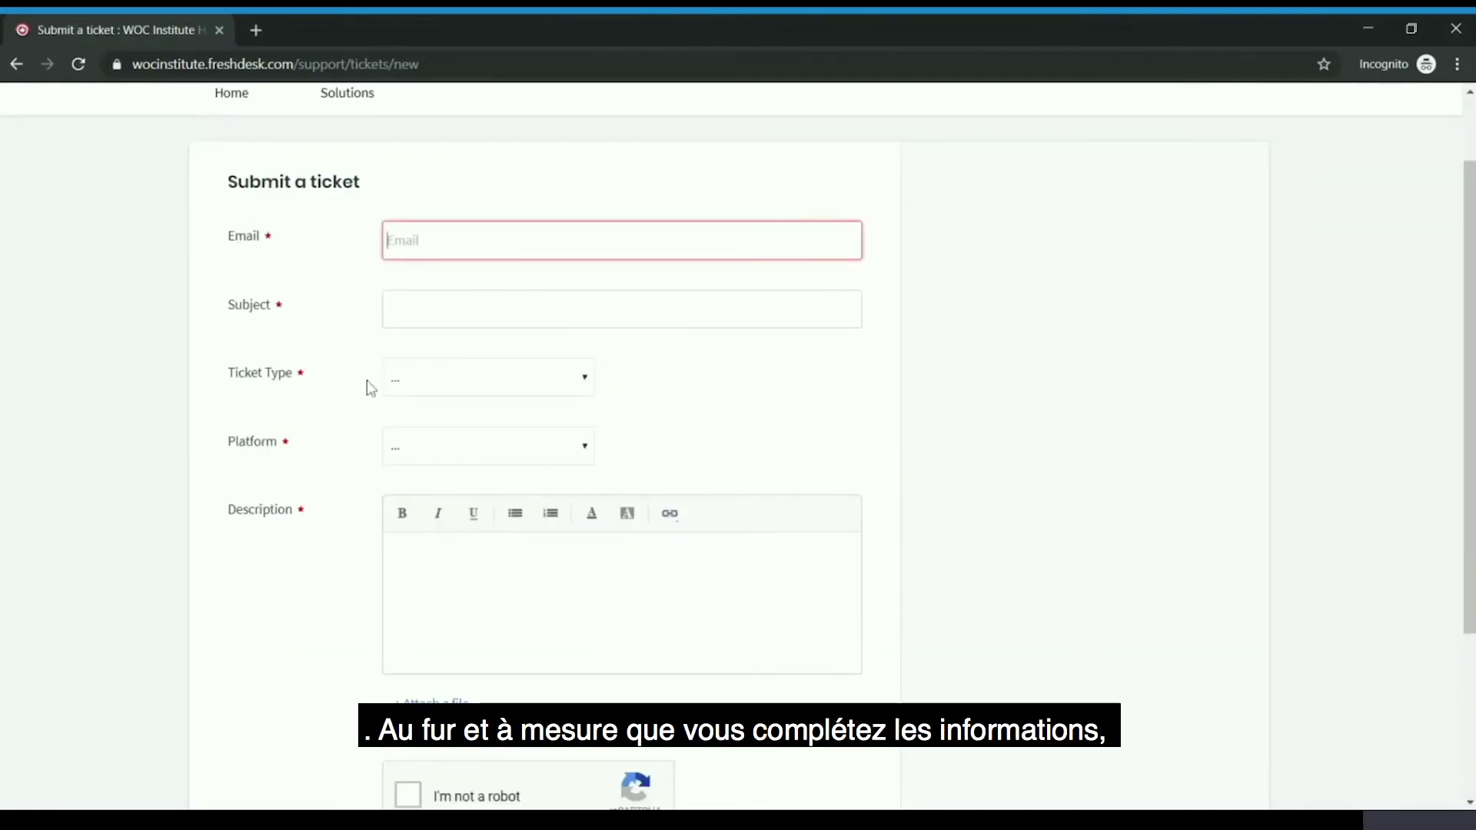
left_click(405, 379)
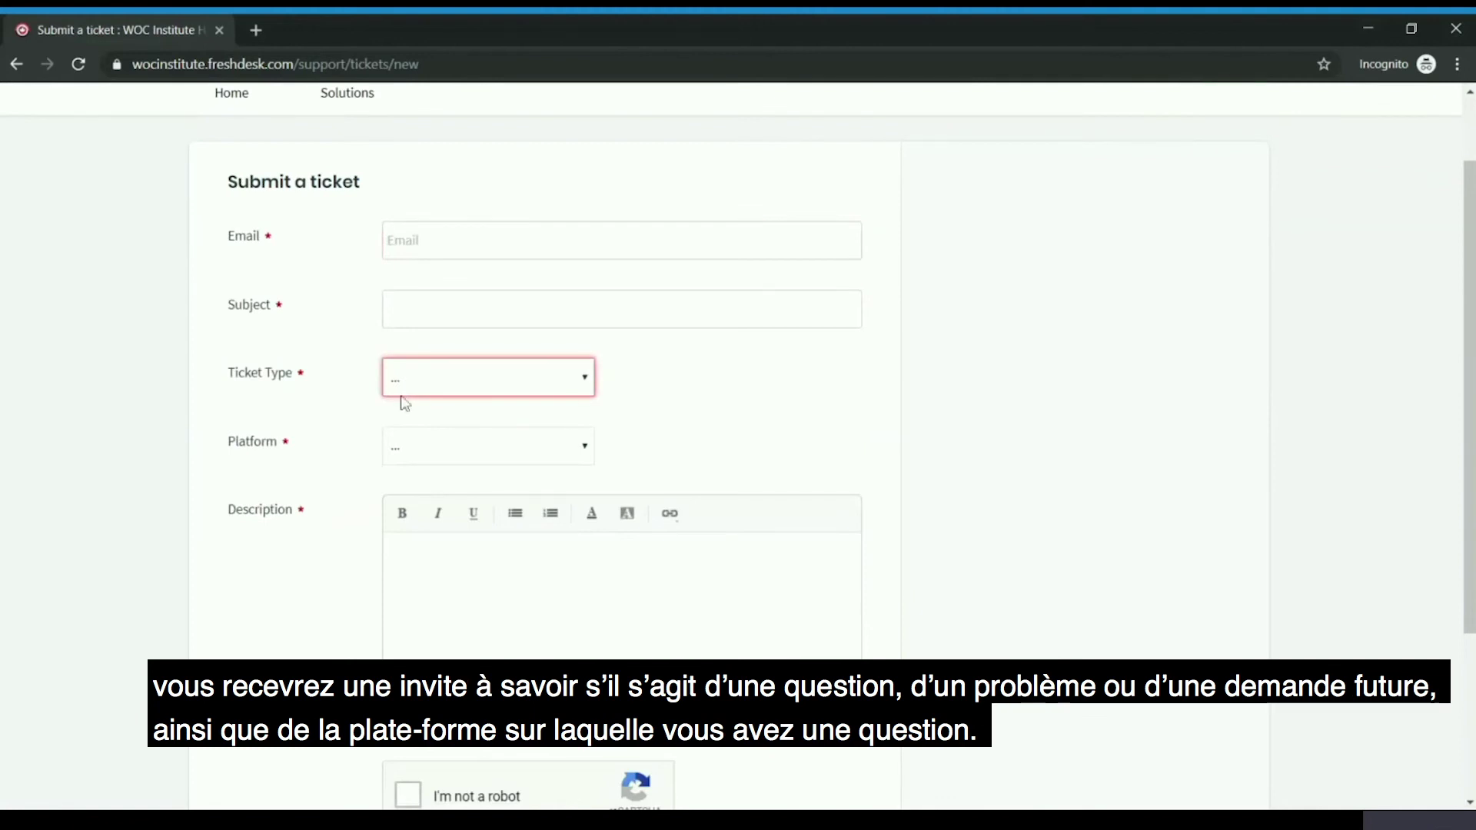
left_click(279, 463)
left_click(404, 452)
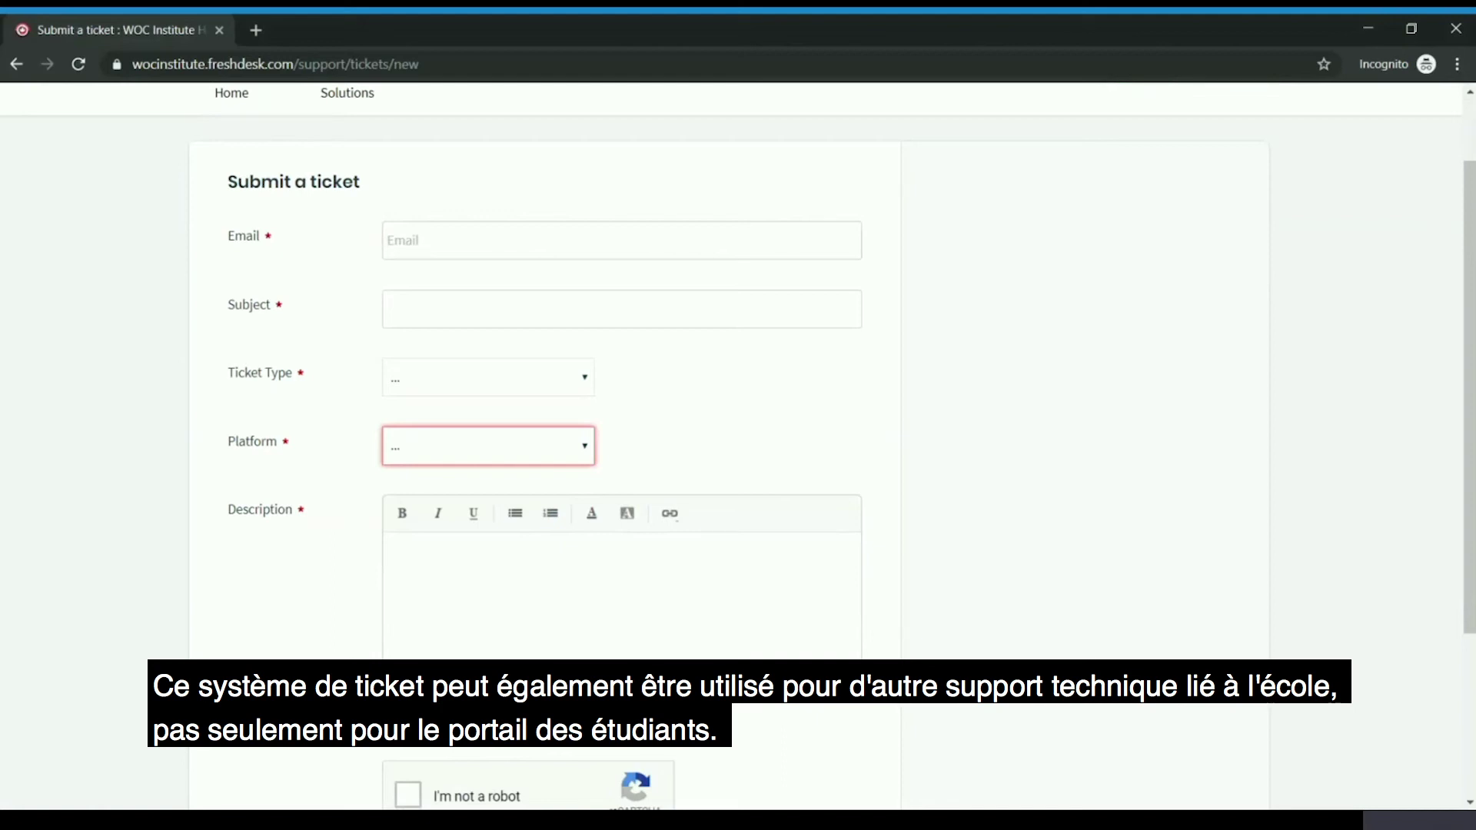
left_click(287, 487)
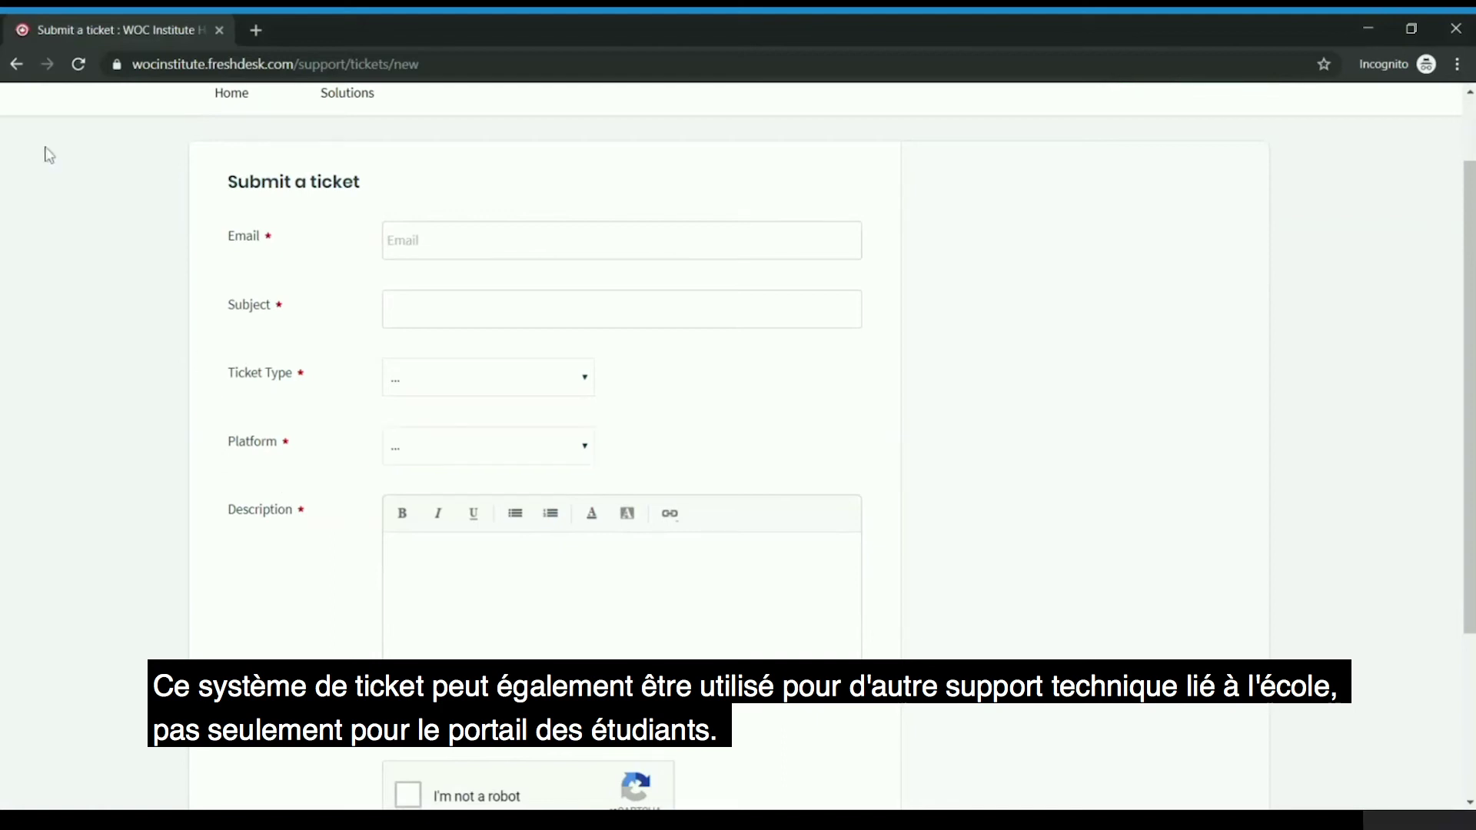
left_click(15, 68)
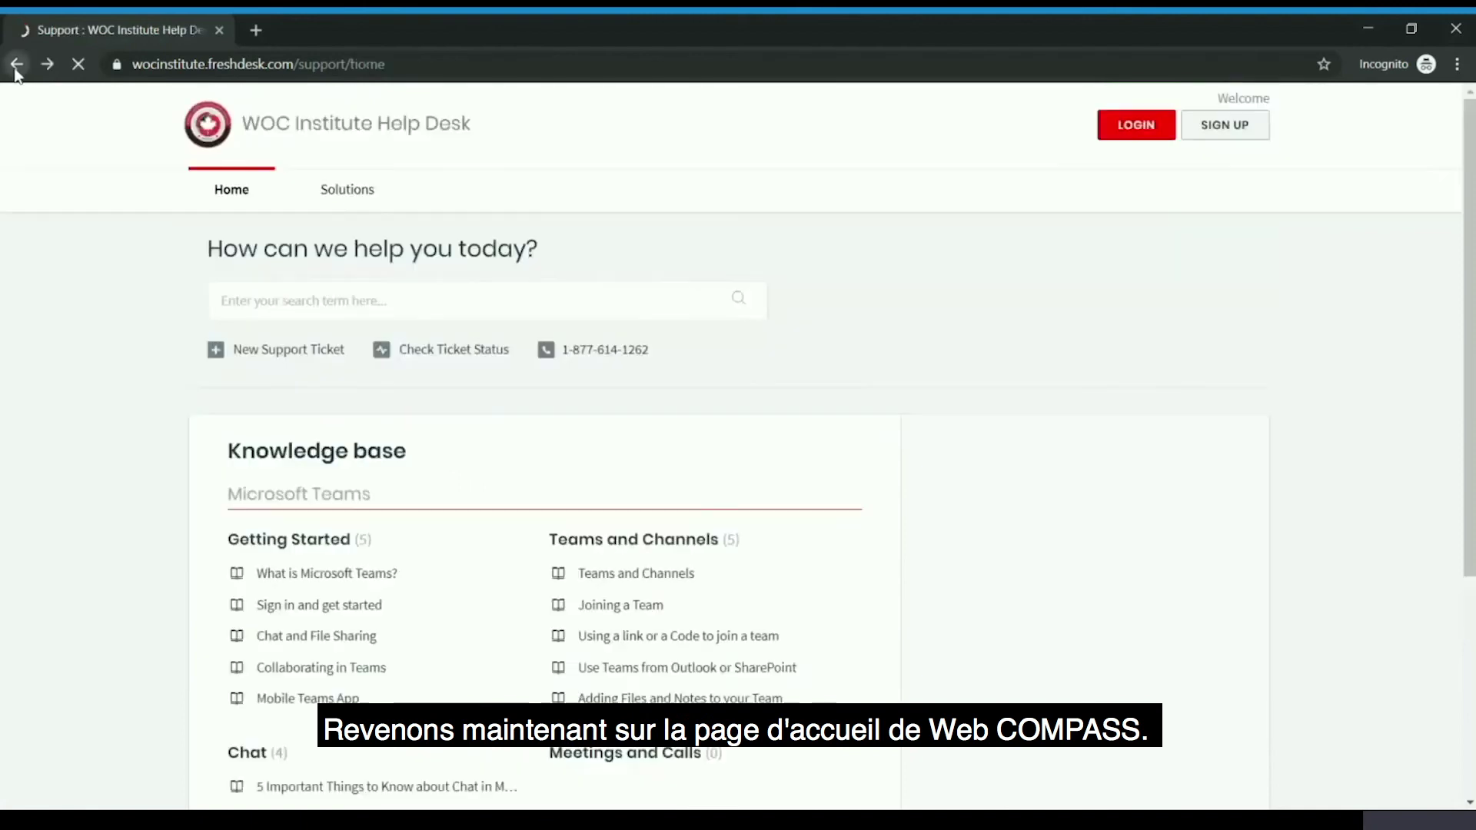
- Go back to COMPASS for Students and scroll to the Launch of COMPASS for Students news post
left_click(14, 68)
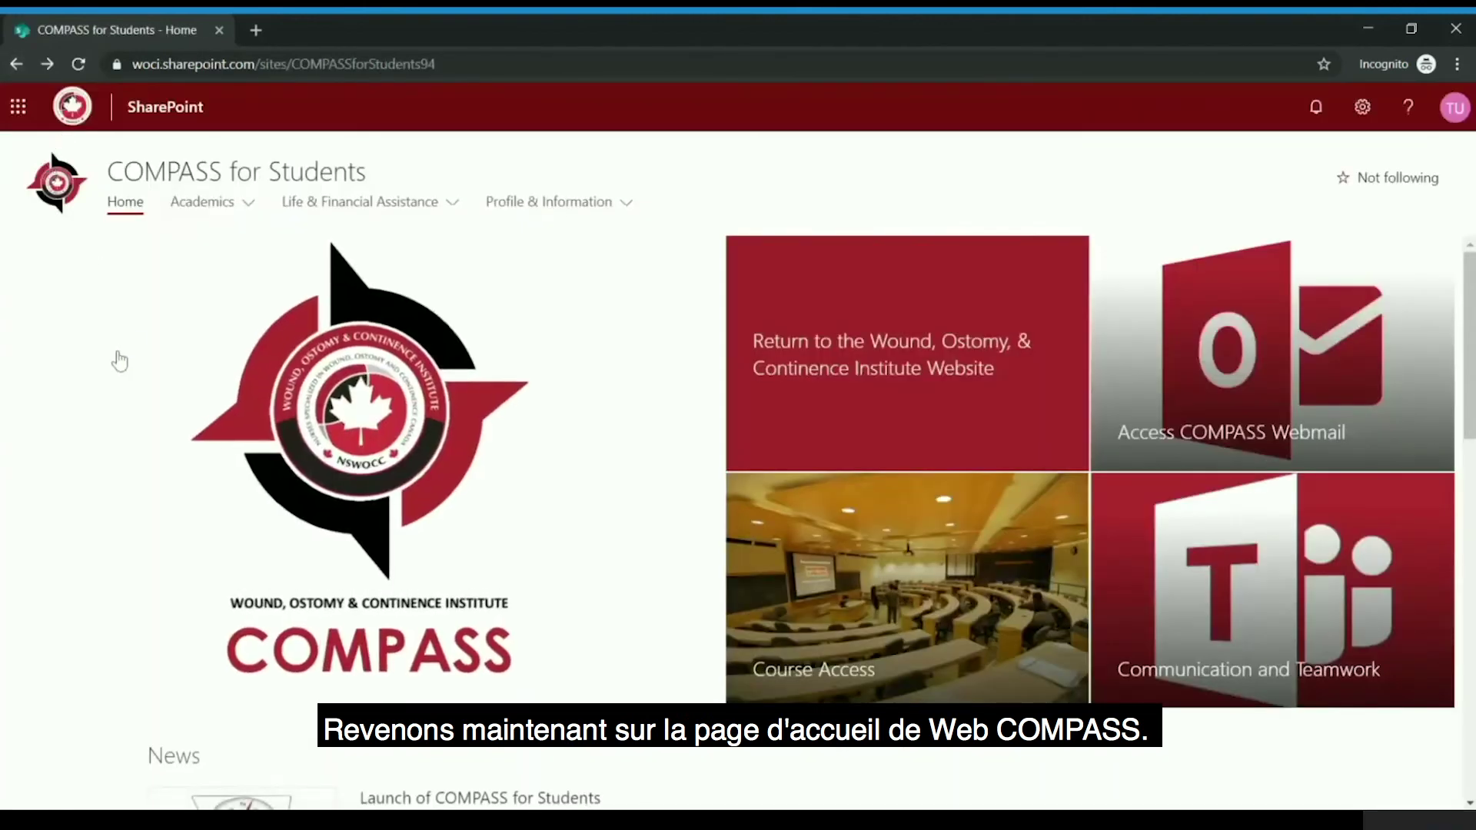
scroll(108, 323, "down", 4)
scroll(104, 335, "down", 1)
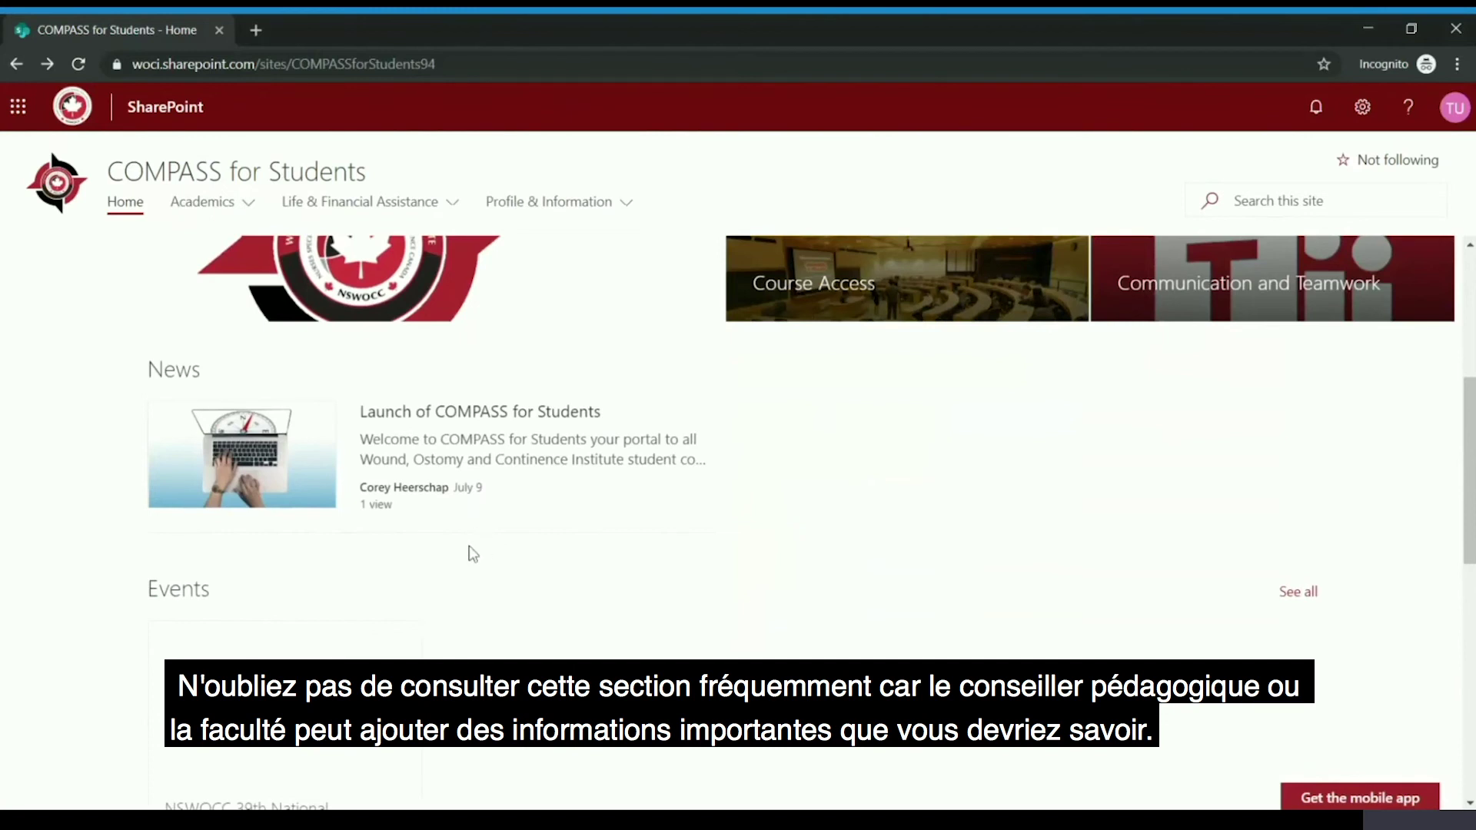
- Scroll past the NSWOCC 39th National Conference event and open Microsoft Word online
scroll(473, 565, "down", 1)
scroll(473, 565, "down", 2)
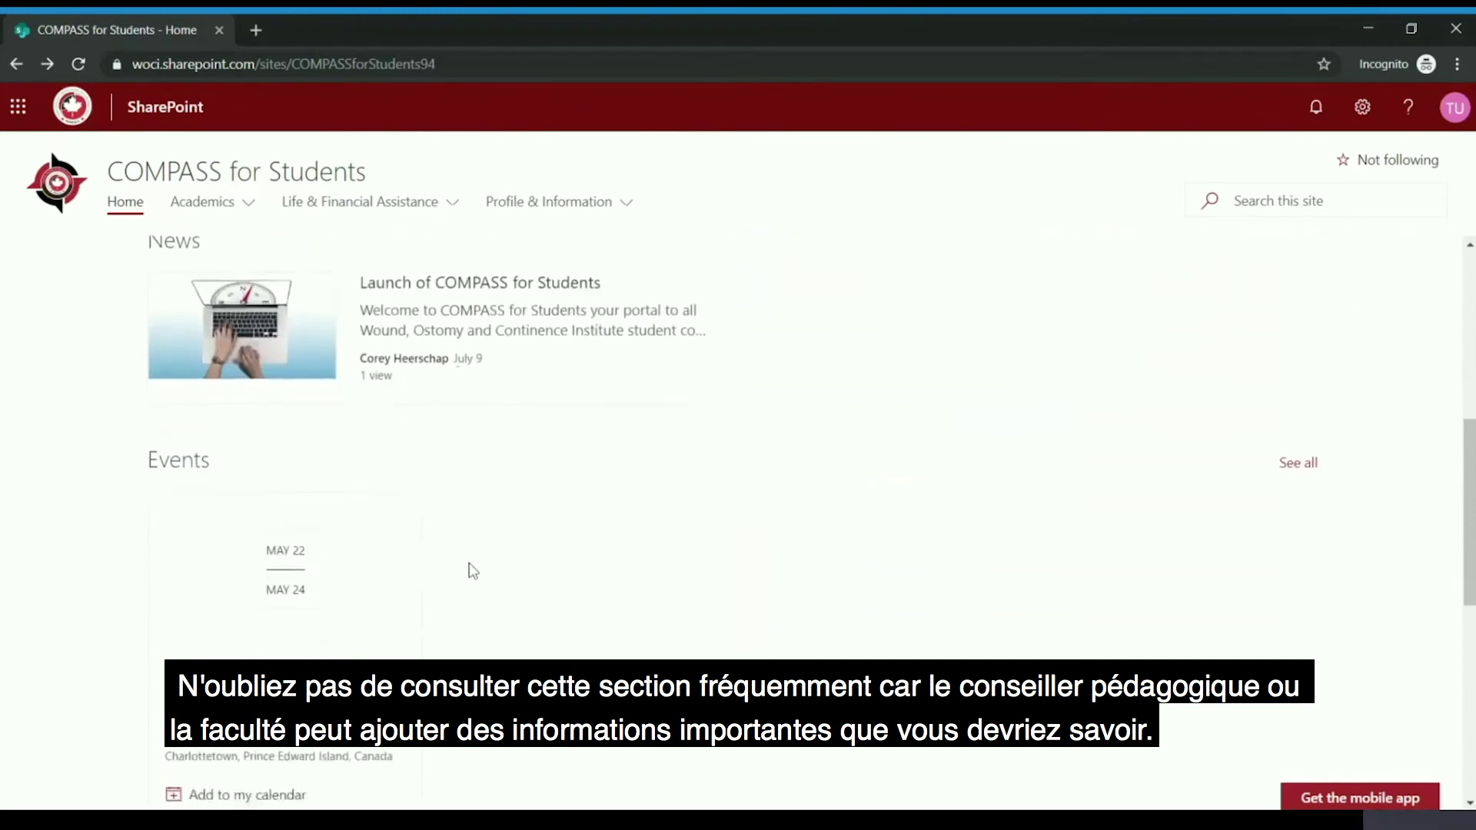
scroll(473, 570, "down", 1)
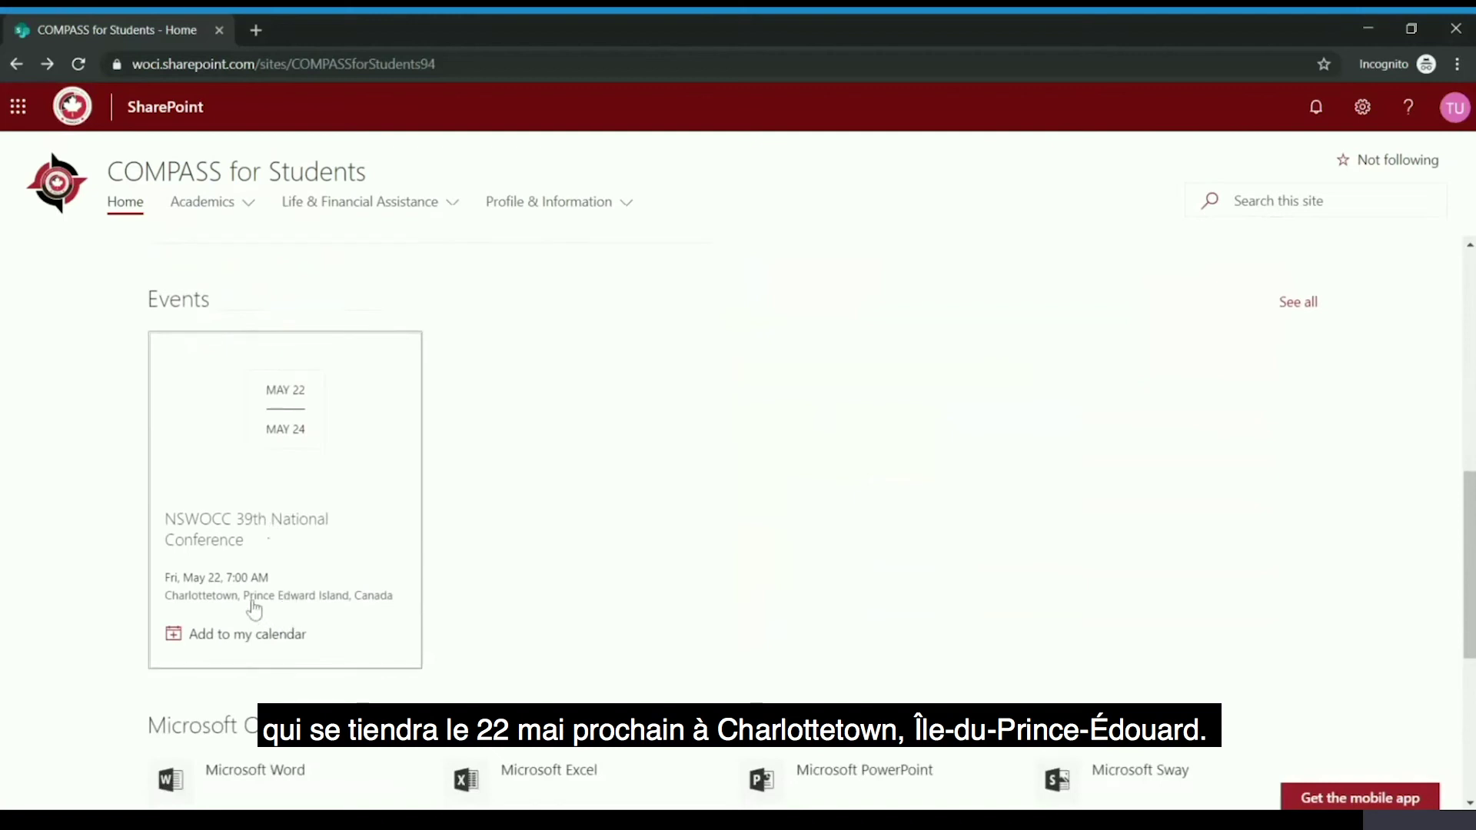
scroll(117, 587, "down", 3)
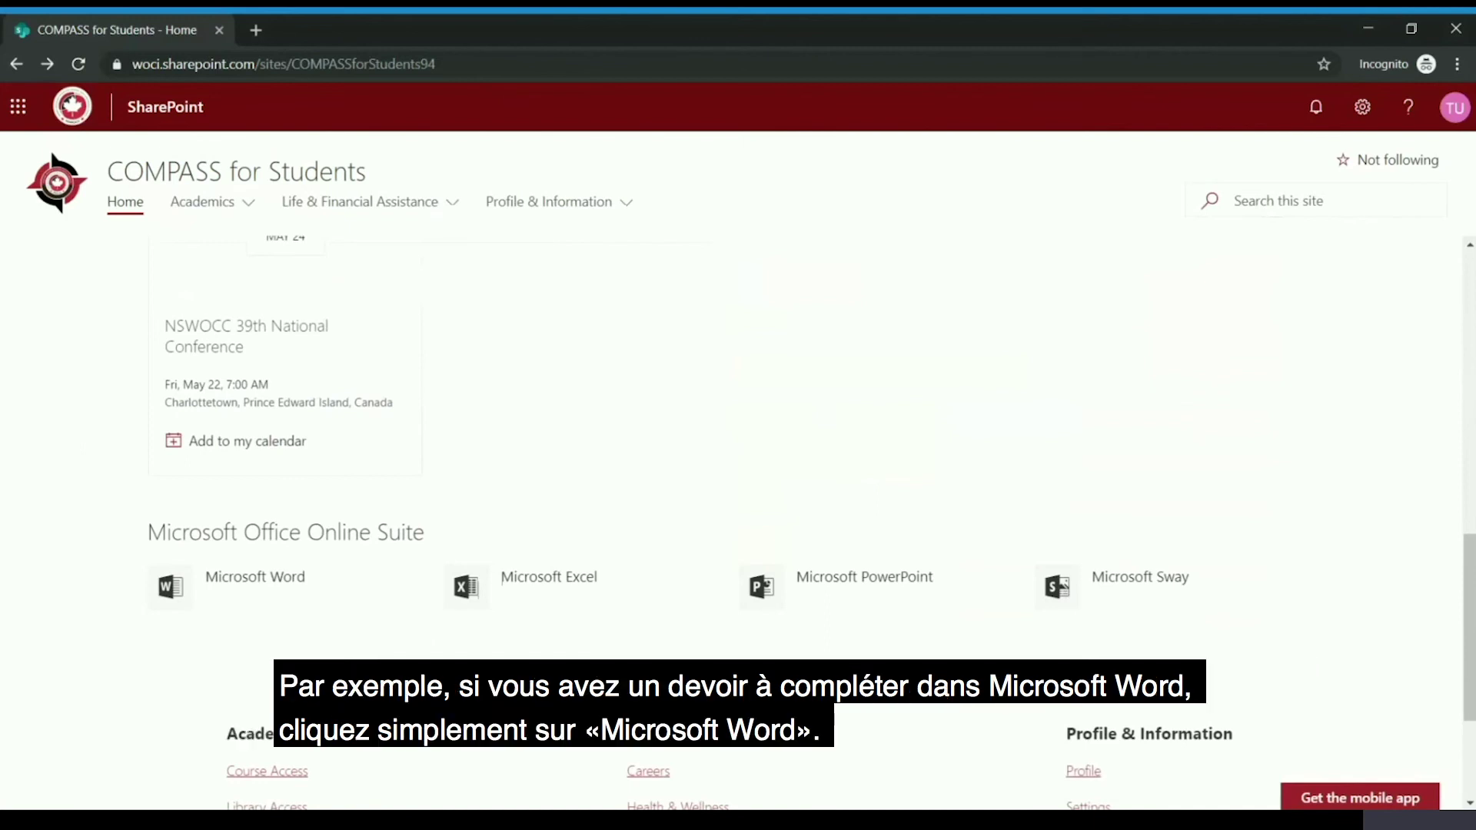
left_click(233, 586)
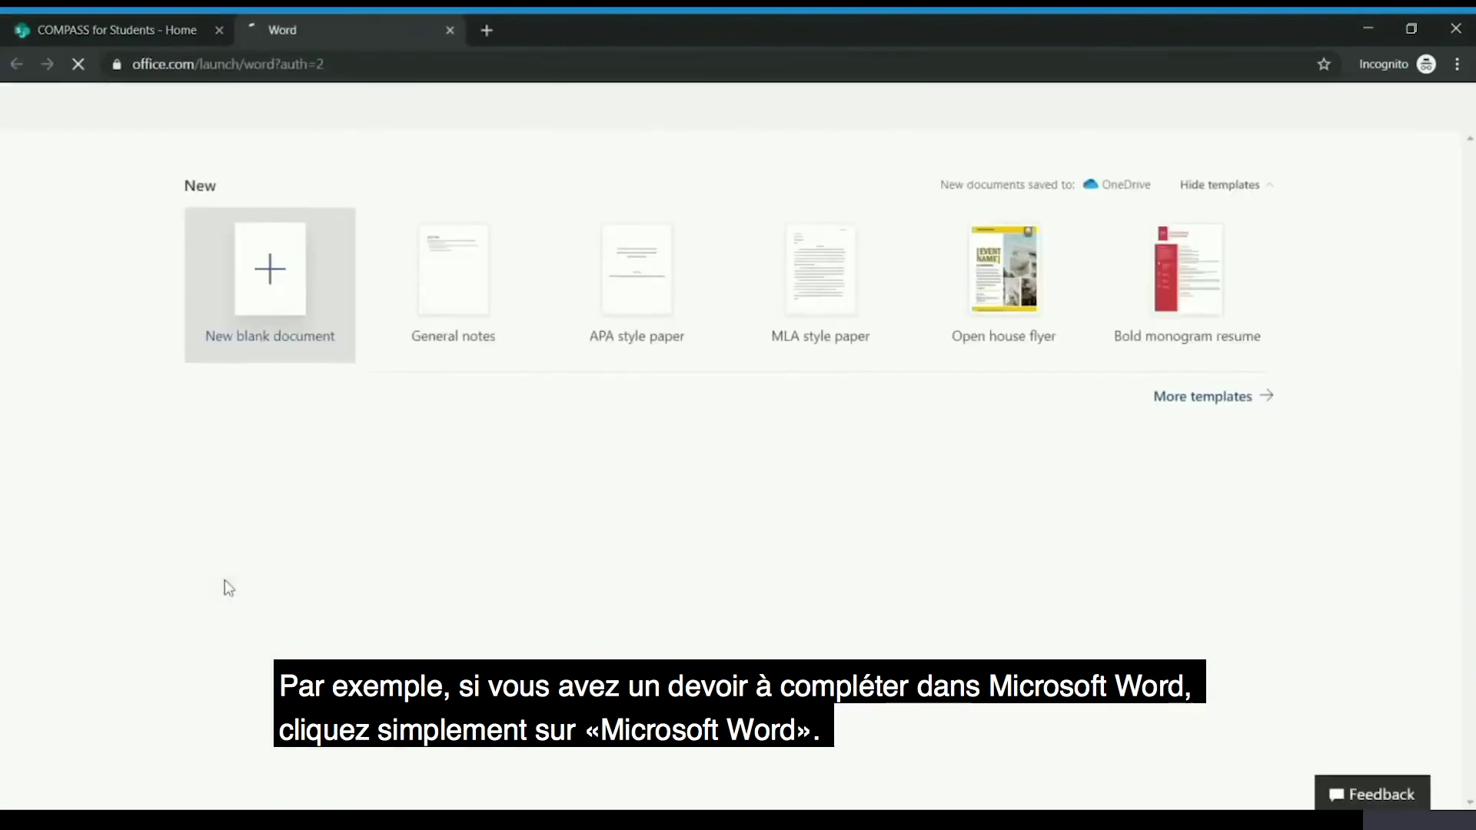
- Create a new blank Word document, then return to COMPASS and show the Office 365 apps
left_click(270, 304)
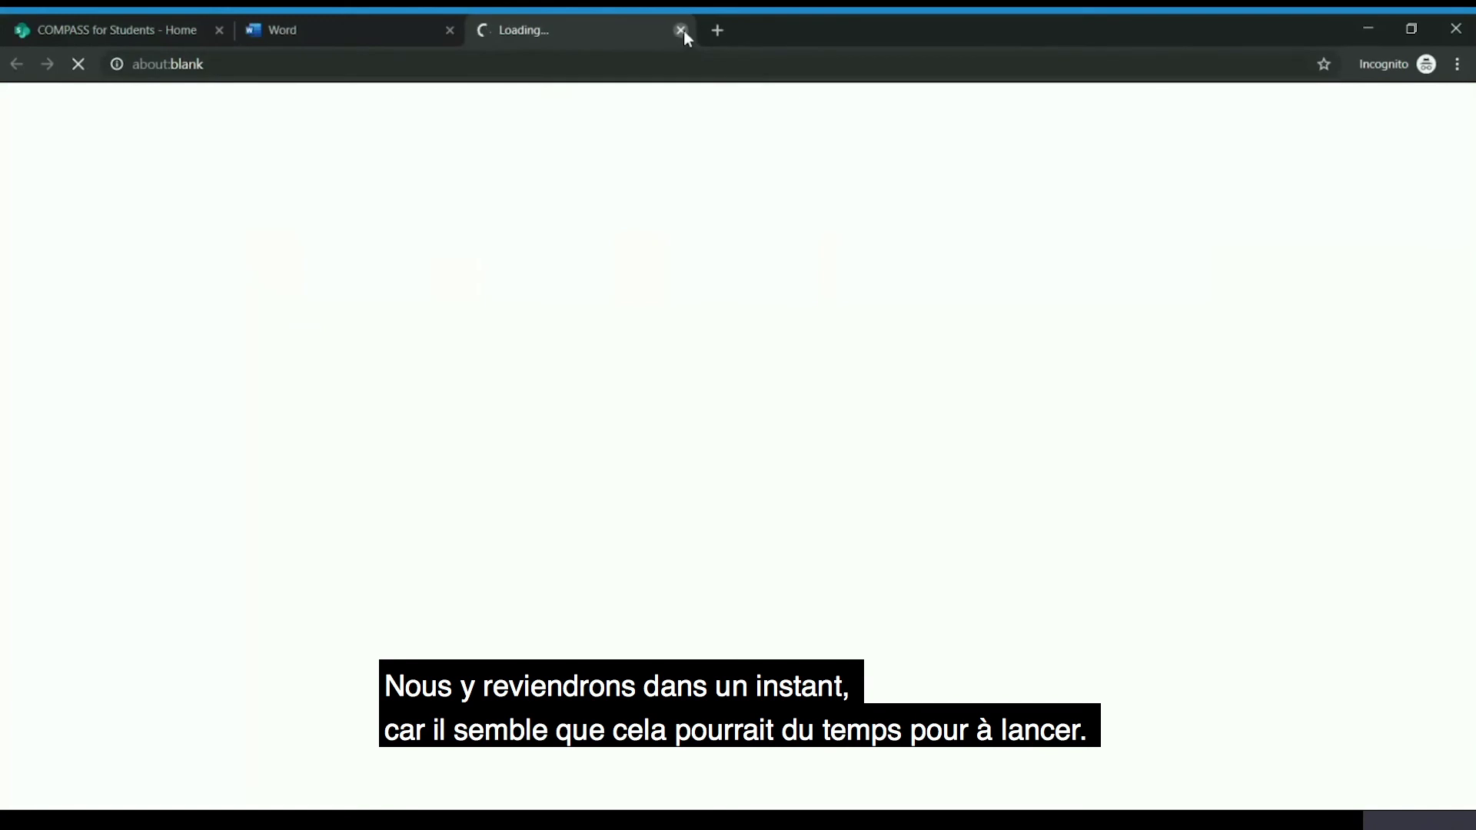
left_click(303, 27)
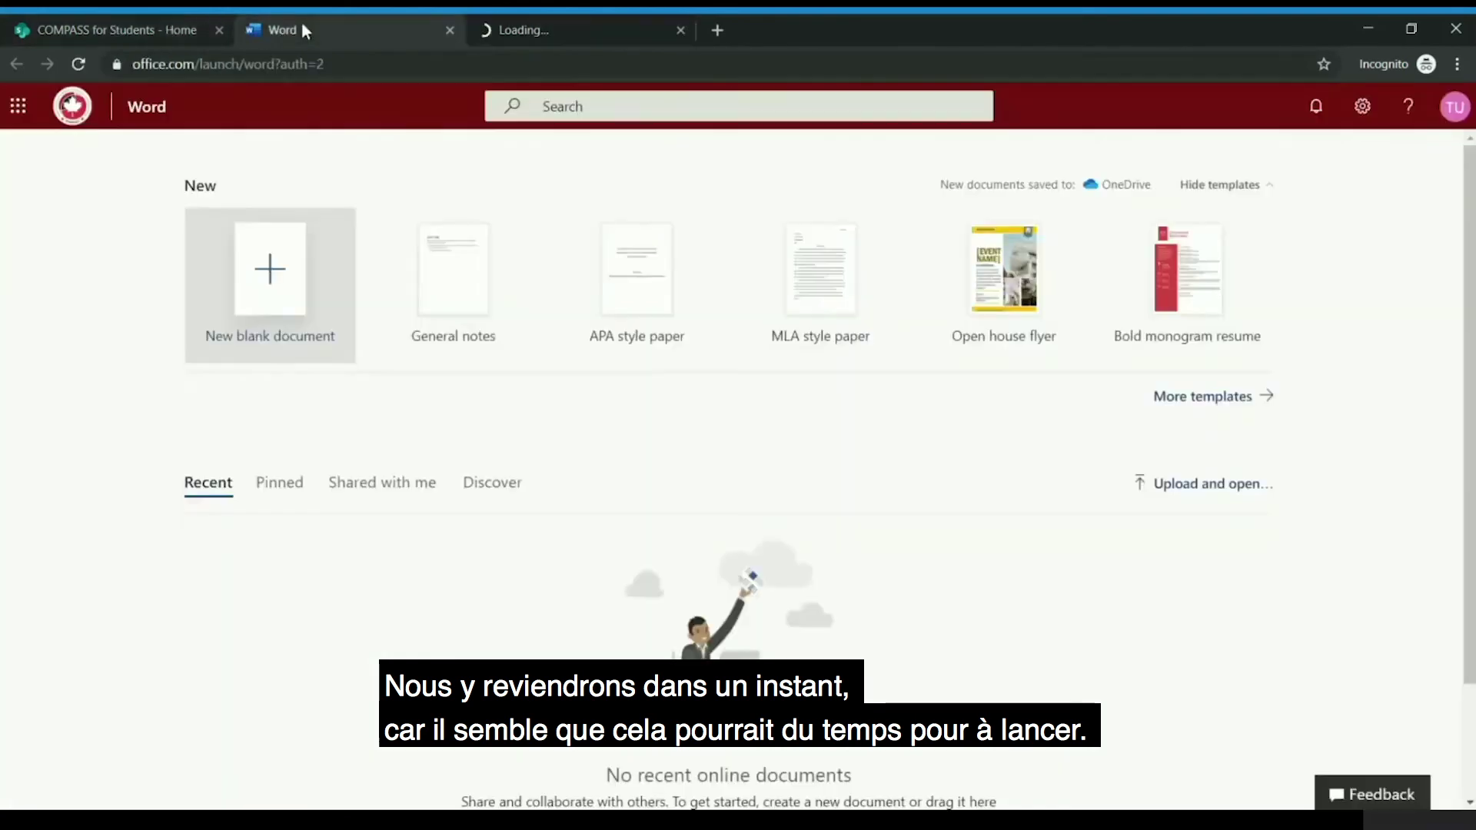
left_click(118, 27)
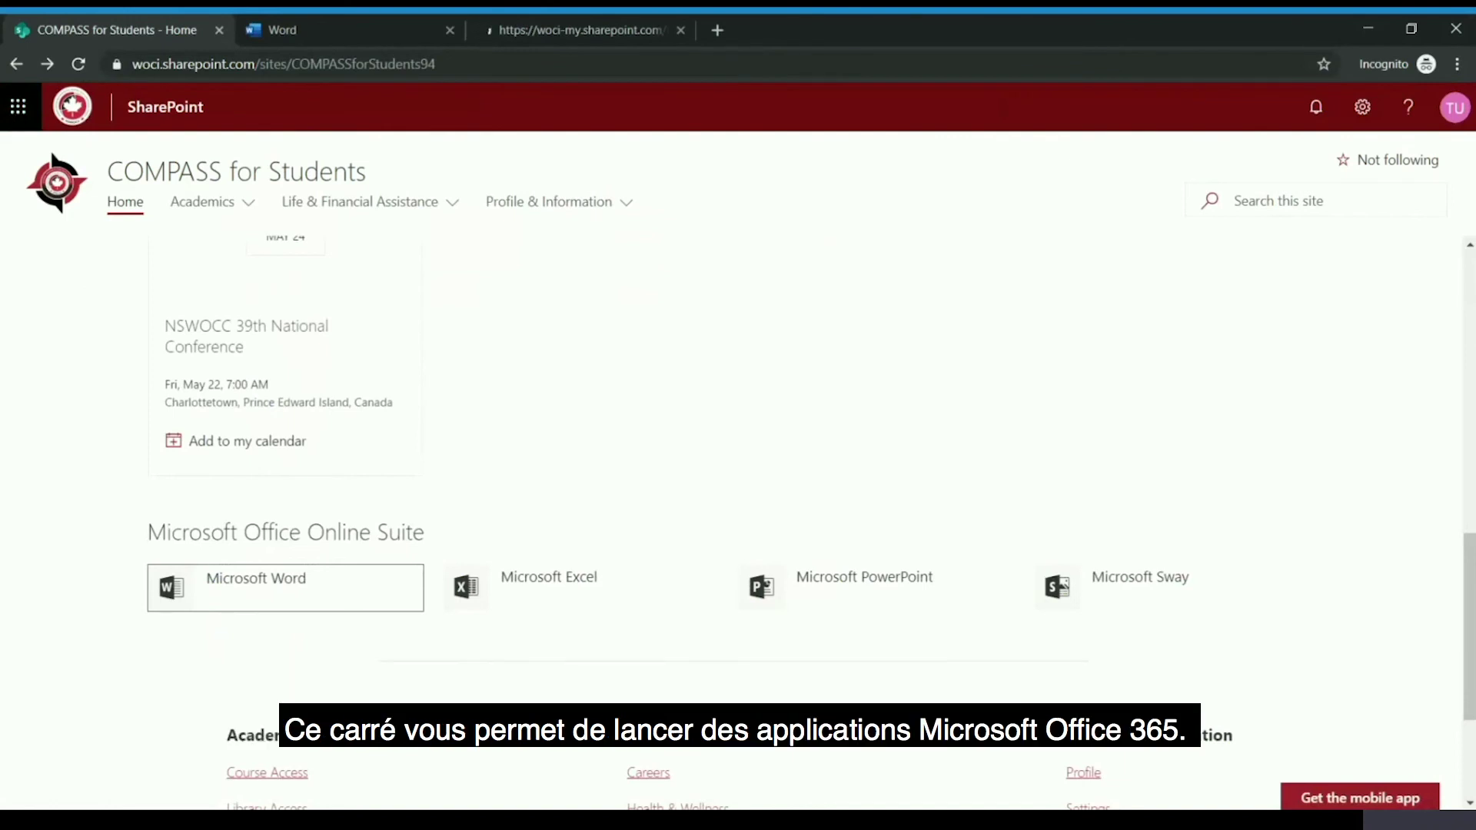
left_click(19, 108)
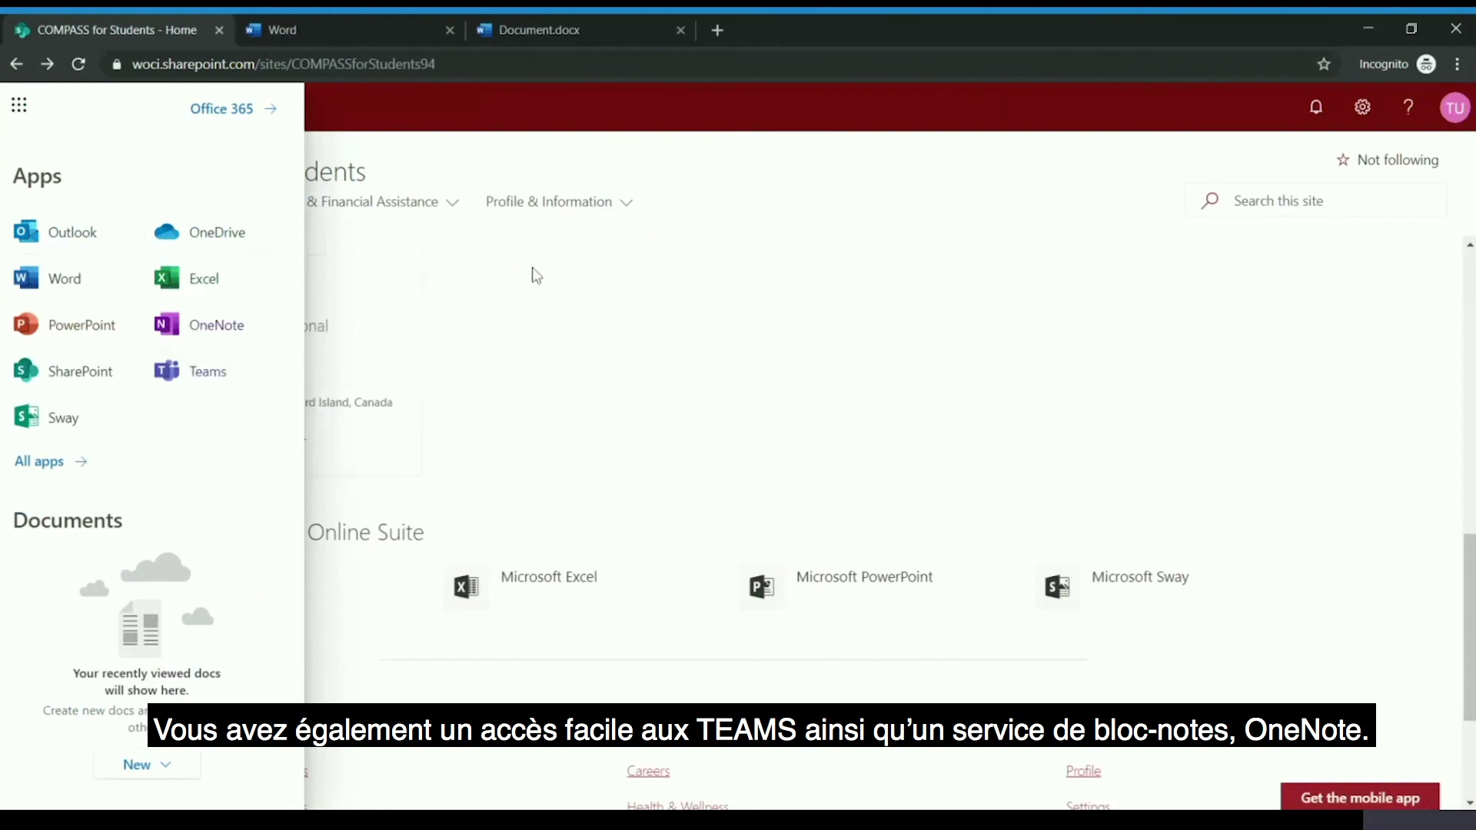
- Show the Profile & Information links, then switch to the Document.docx tab
left_click(530, 188)
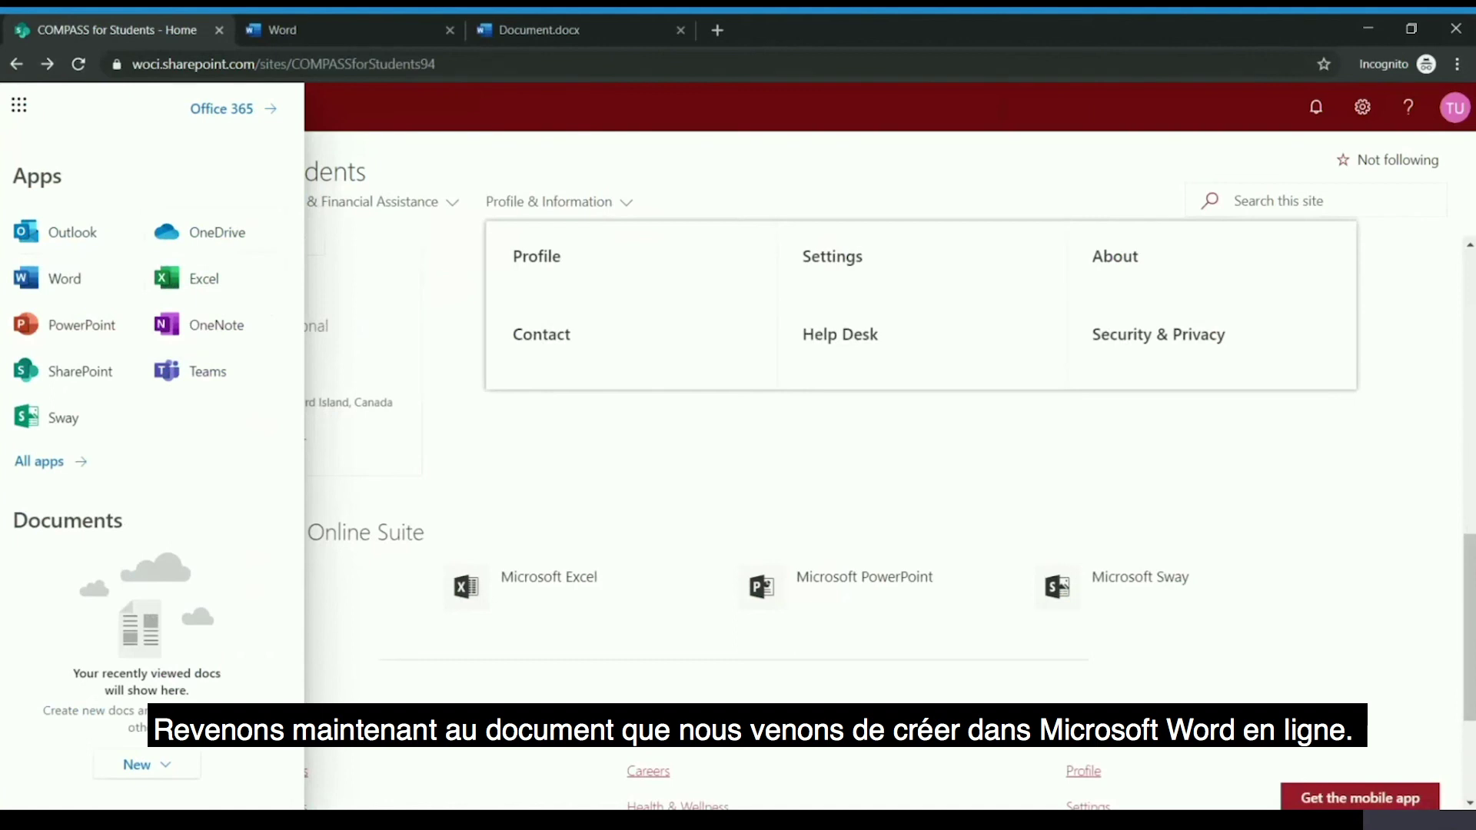
left_click(542, 36)
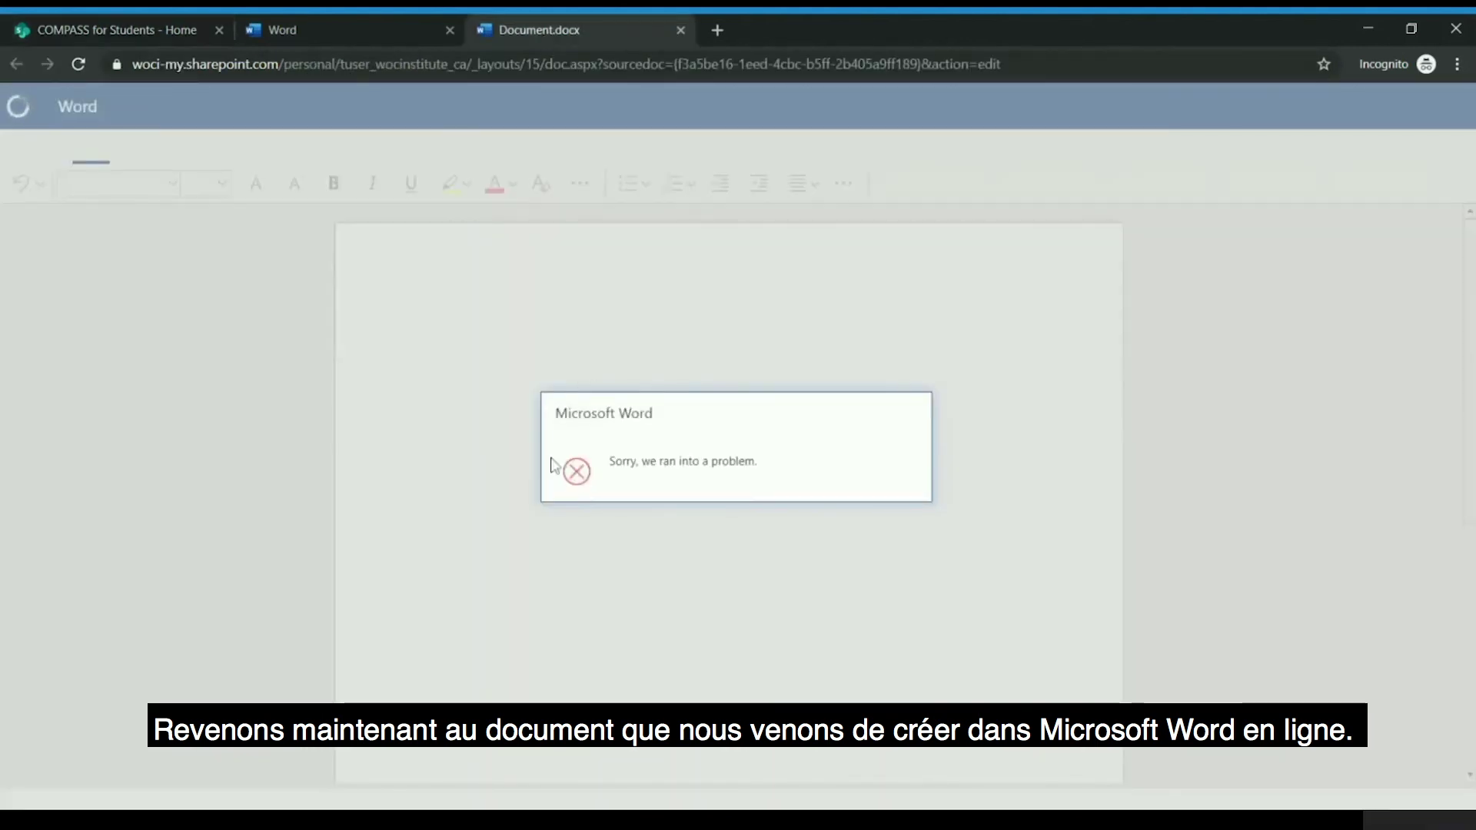
- Reload Document.docx after the 'Sorry, we ran into a problem' error and open its File screen
left_click(79, 65)
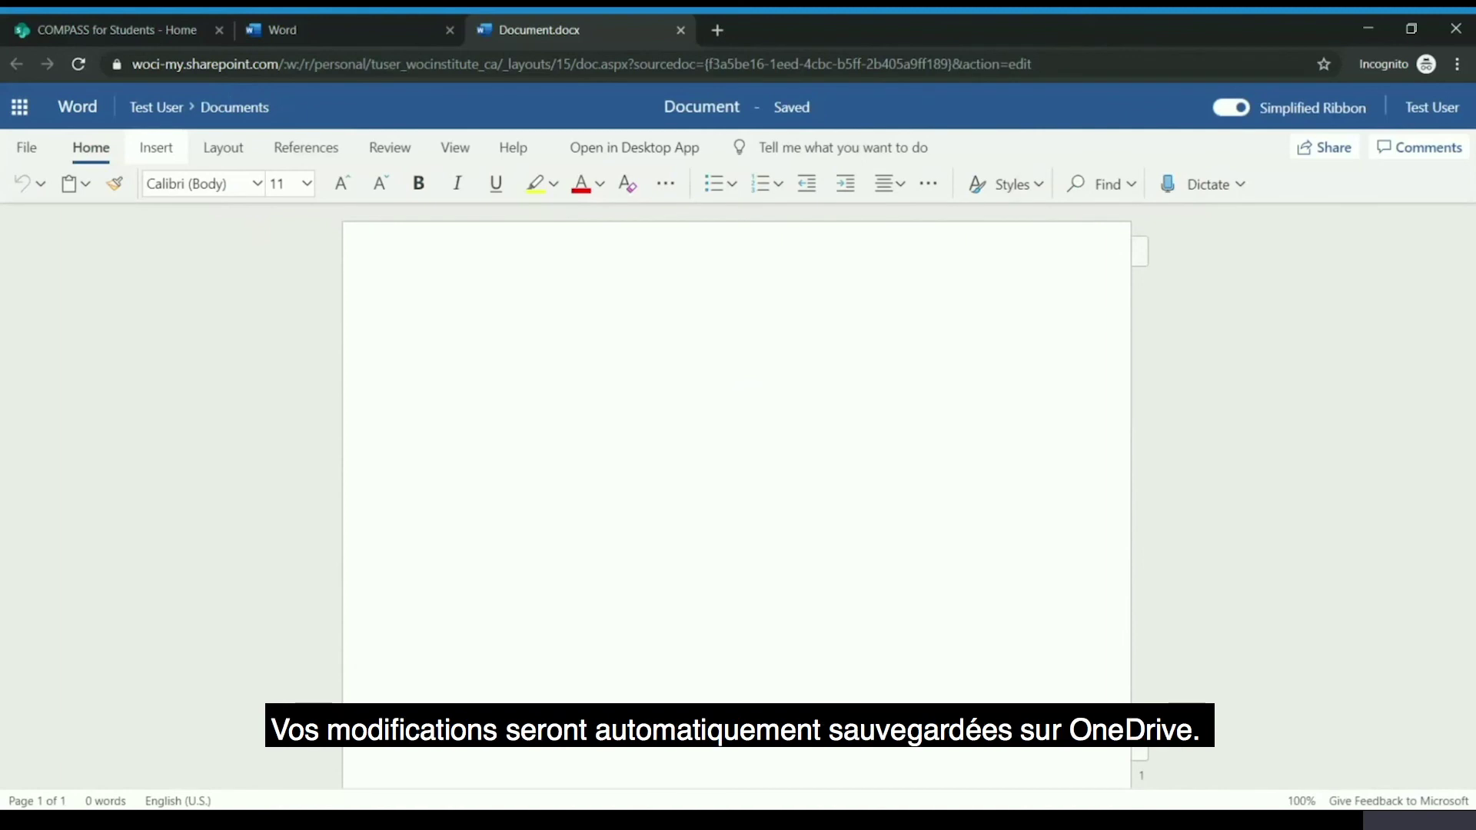
left_click(14, 147)
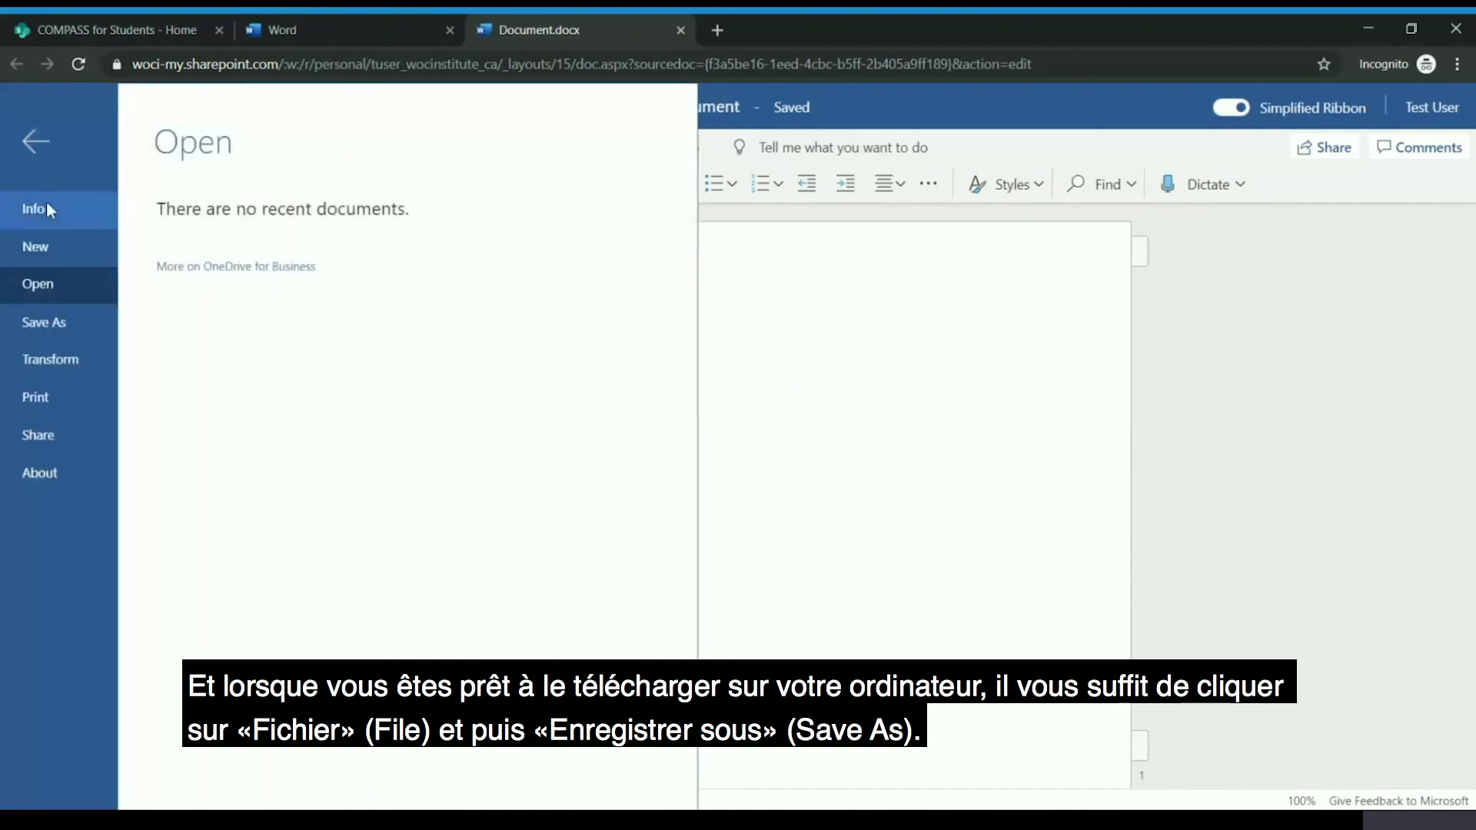
- Check the Save As options Download a Copy and Download as PDF, then return to COMPASS
left_click(61, 319)
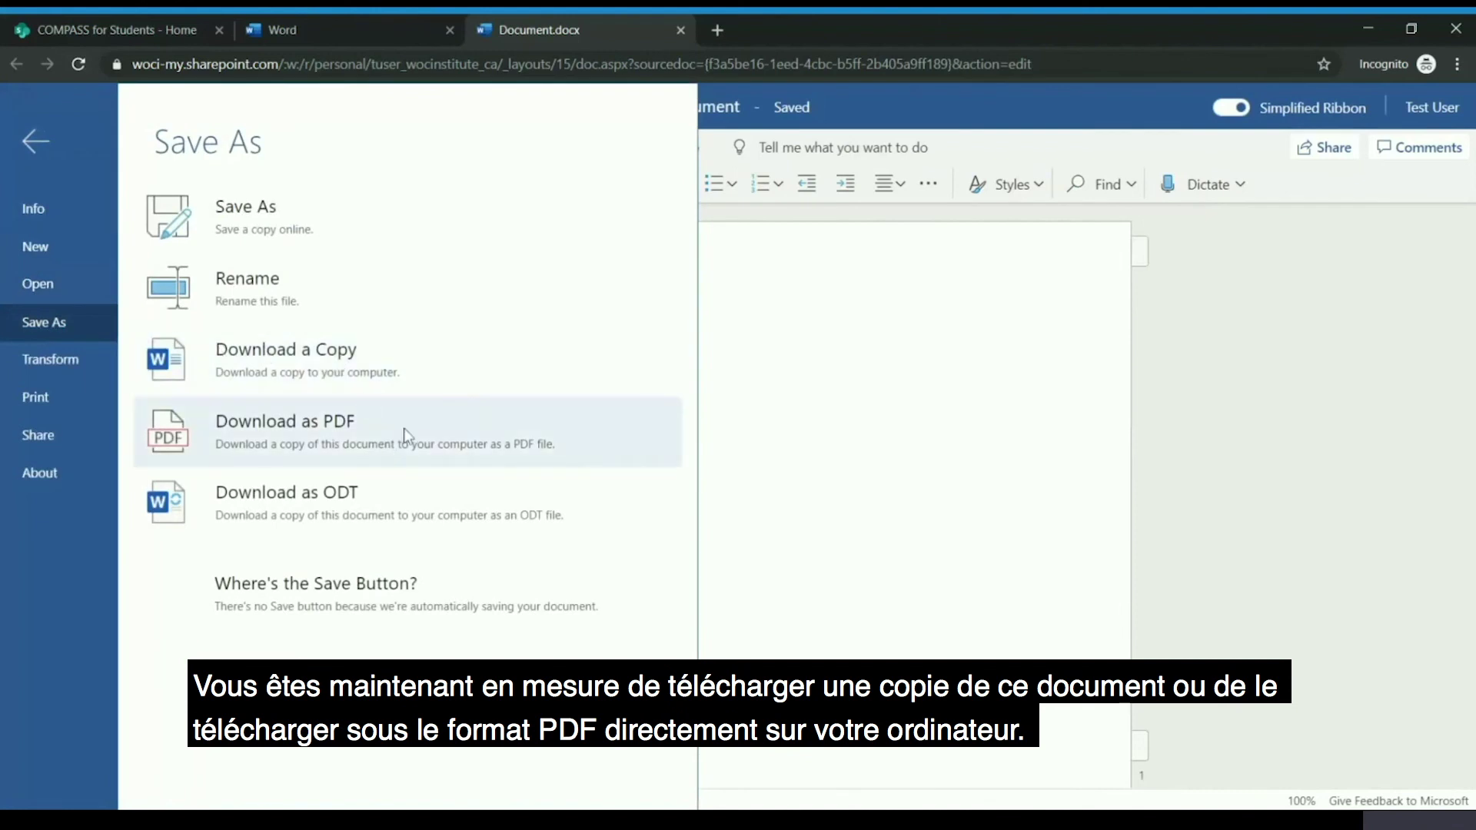
left_click(782, 439)
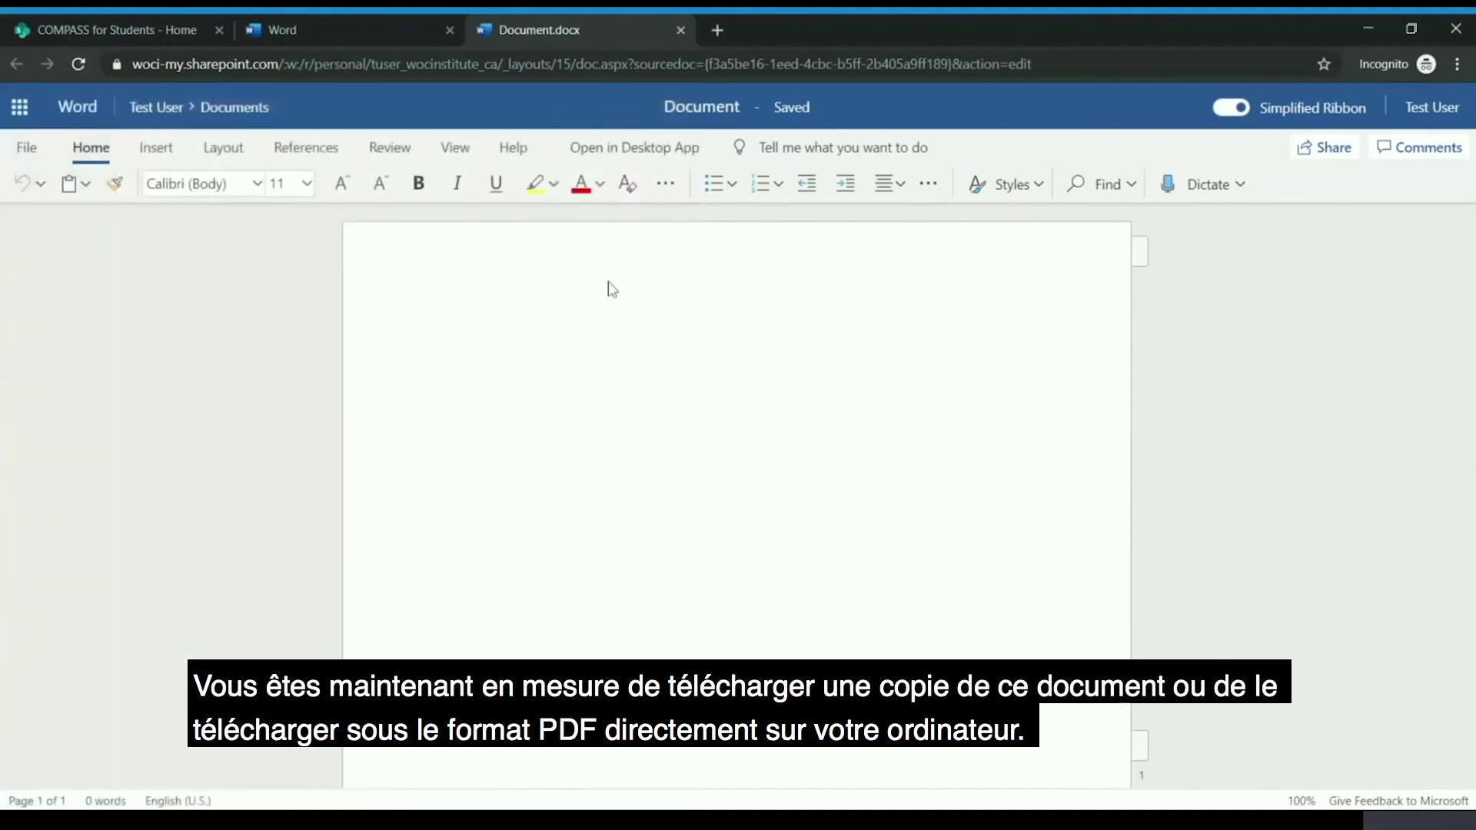
left_click(67, 16)
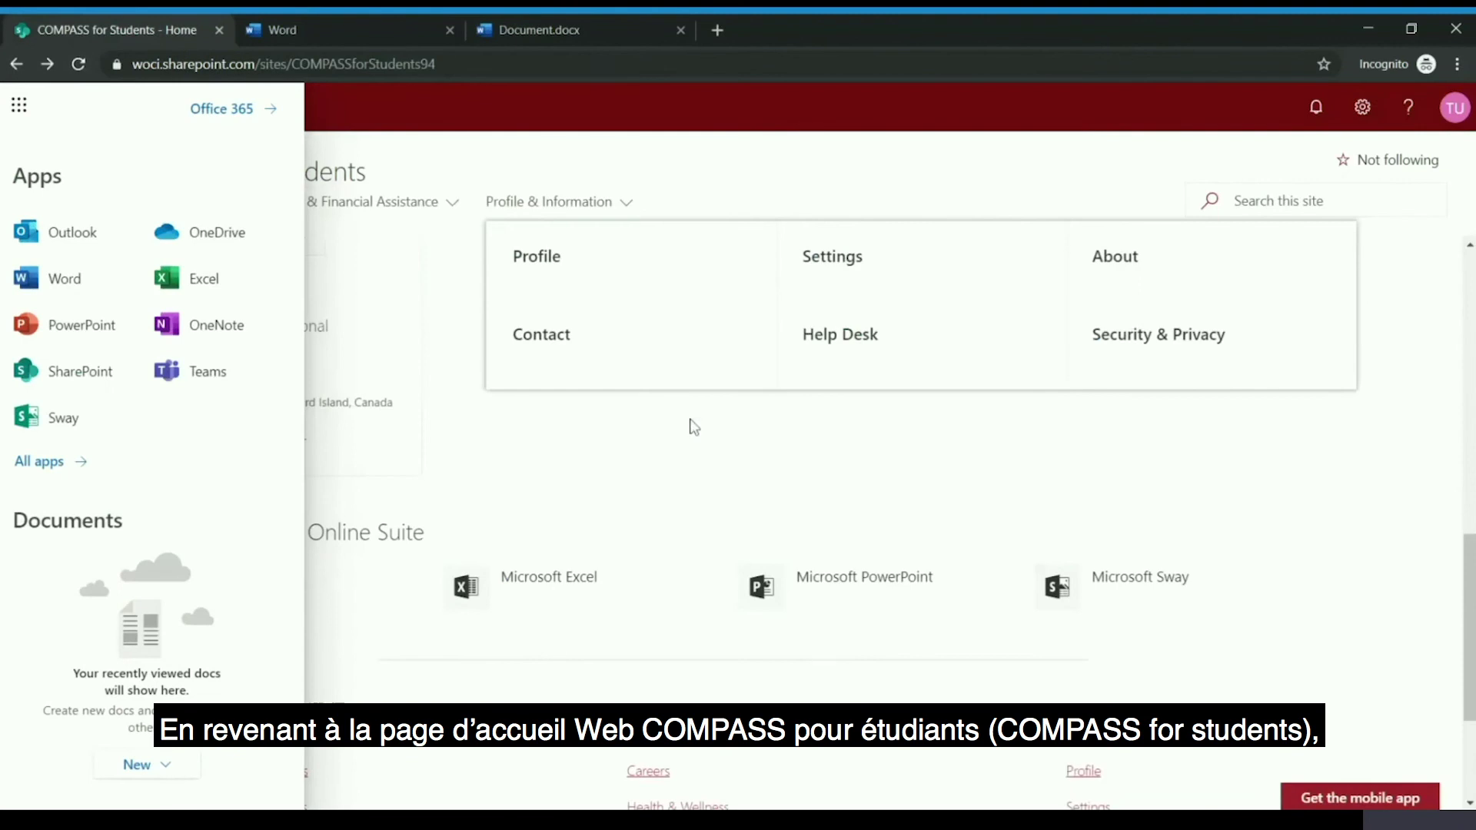
- Dismiss the Office 365 apps list and scroll down to the Microsoft Office Online Suite links
left_click(1460, 519)
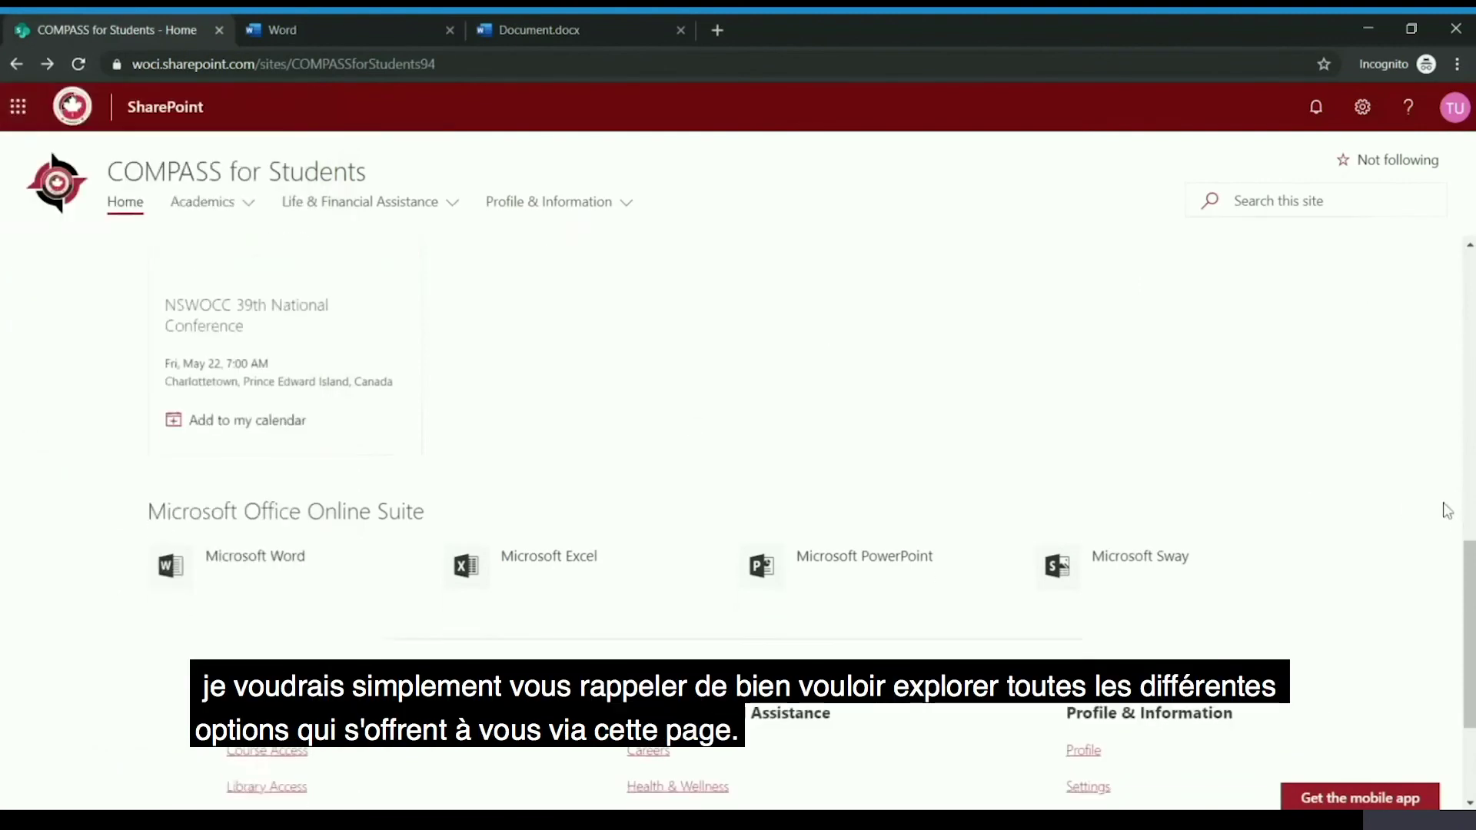
scroll(1435, 505, "down", 3)
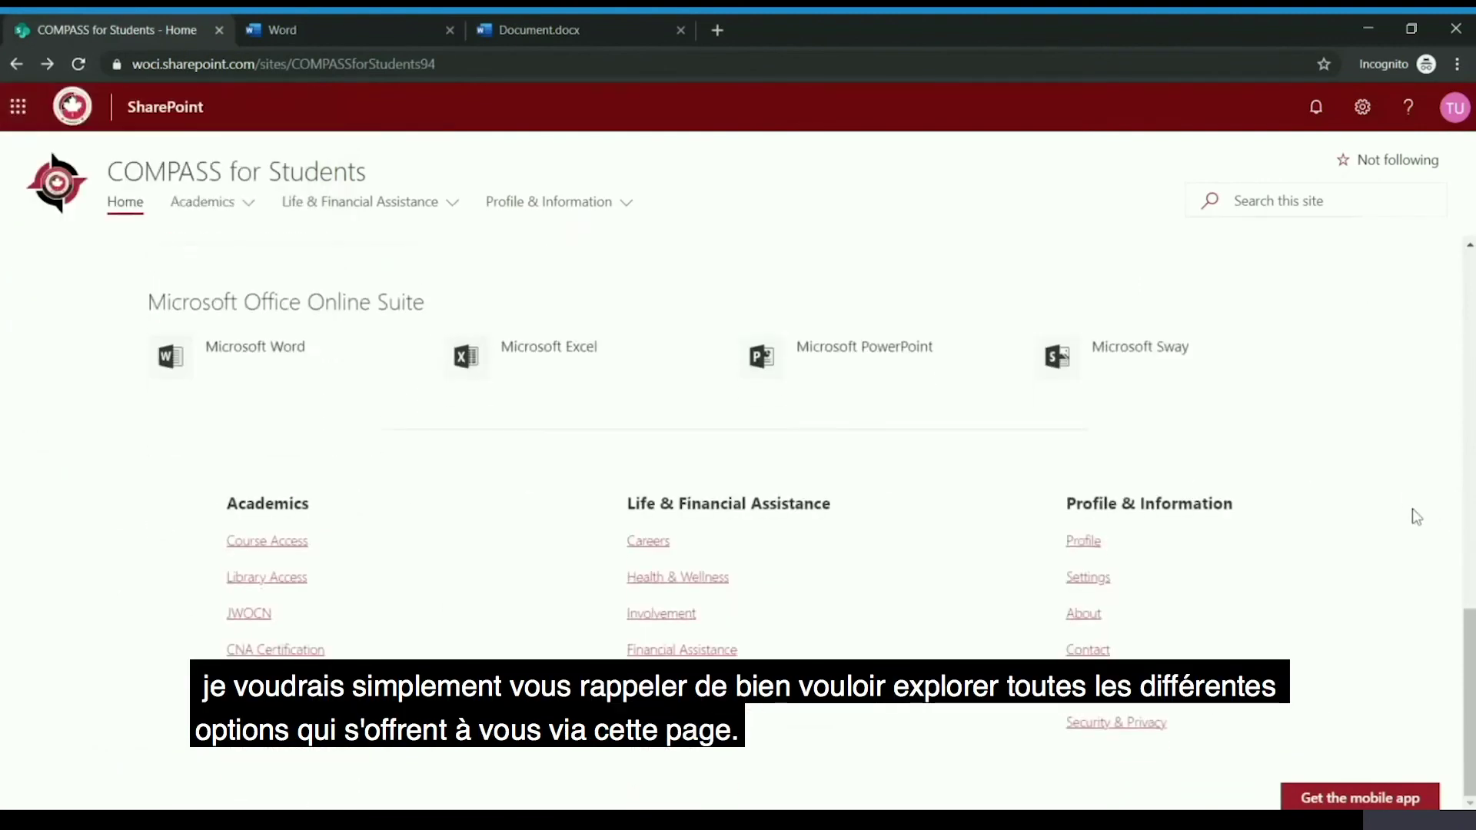